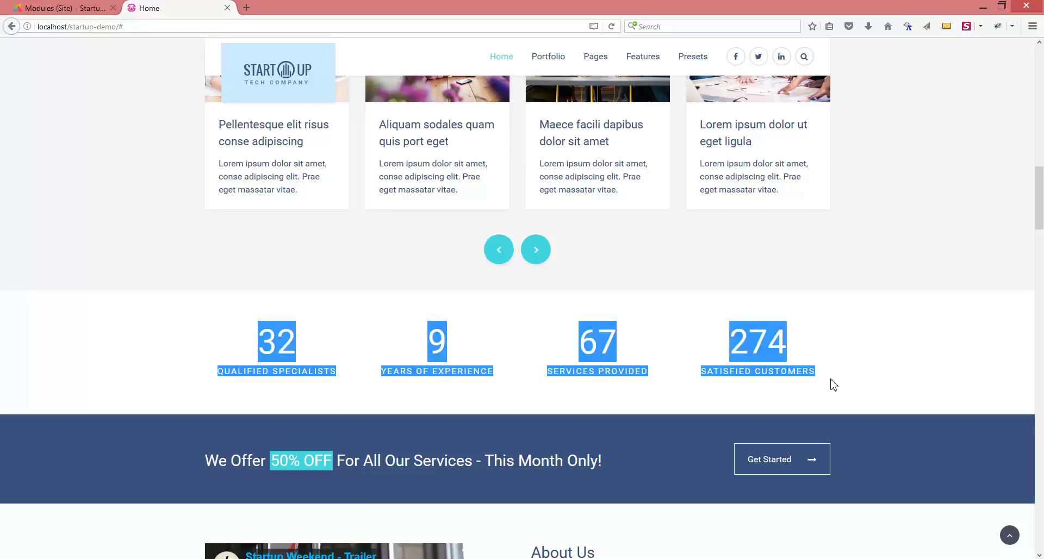
Open the Animated Numbers module from page 3 of the site's module list and bring up its Animated Counter particle settings
{"action": "left_click", "coordinate": [880, 369]}
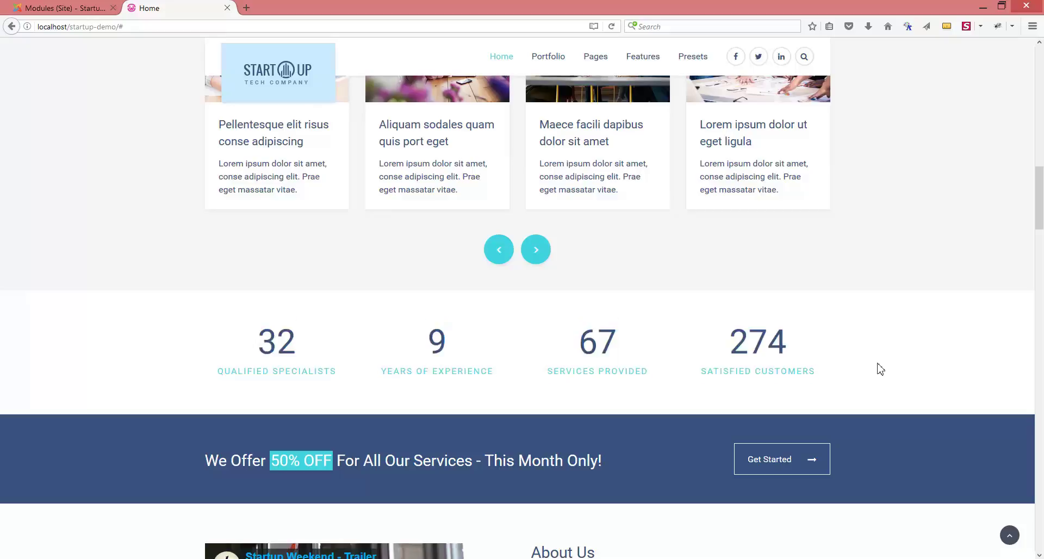
{"action": "left_click", "coordinate": [57, 9]}
{"action": "scroll", "coordinate": [298, 320], "scroll_direction": "down", "scroll_amount": 3}
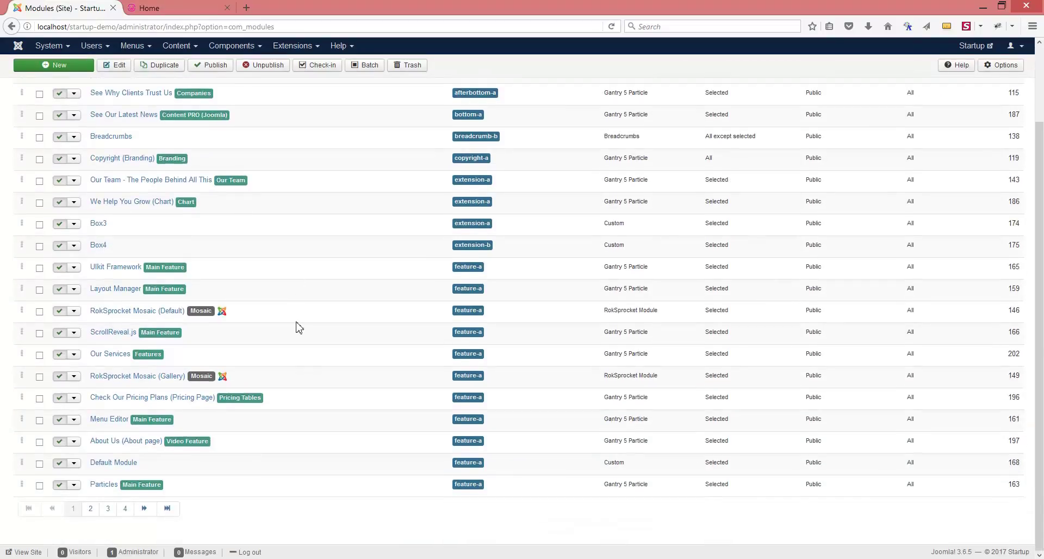
{"action": "left_click", "coordinate": [106, 510]}
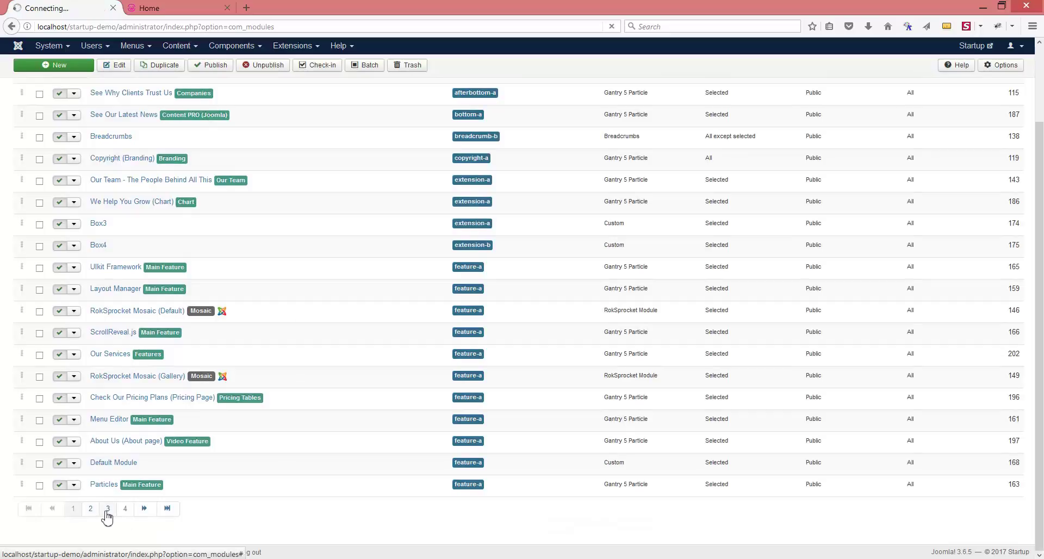
{"action": "scroll", "coordinate": [401, 442], "scroll_direction": "down", "scroll_amount": 3}
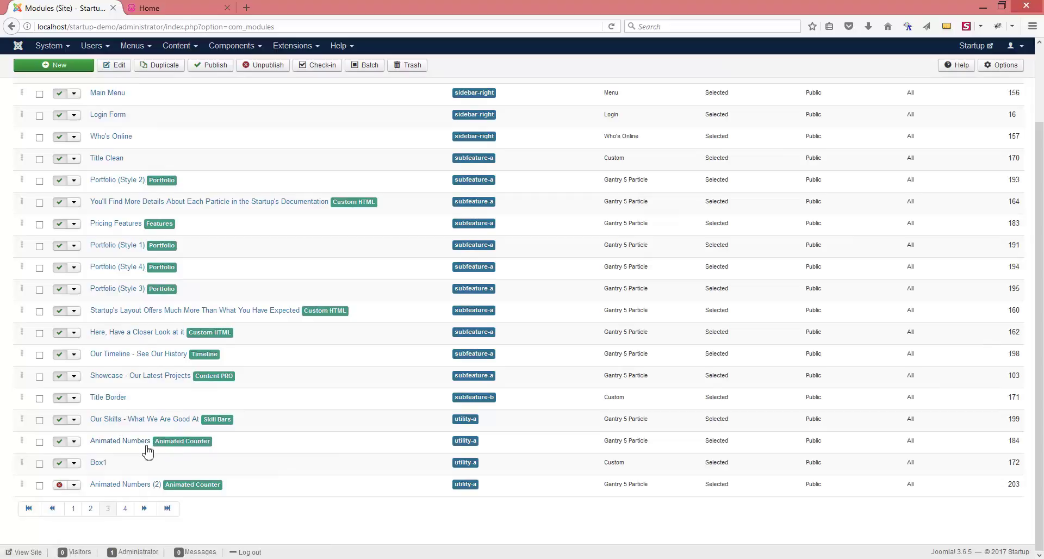
{"action": "left_click", "coordinate": [131, 441]}
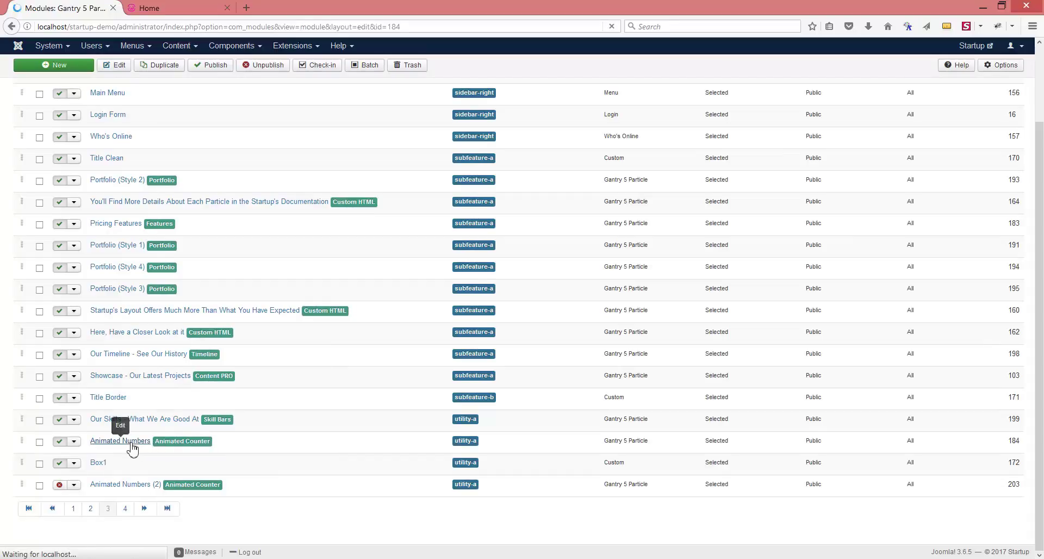
{"action": "left_click", "coordinate": [307, 246]}
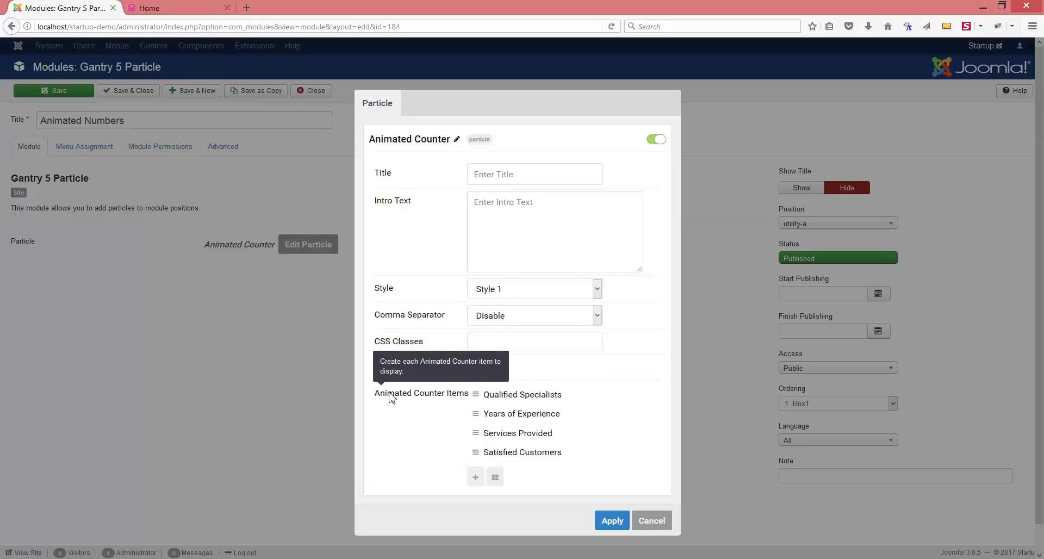
Assign the fa-adn icon to the Qualified Specialists counter item and apply the item settings
{"action": "left_click", "coordinate": [501, 400]}
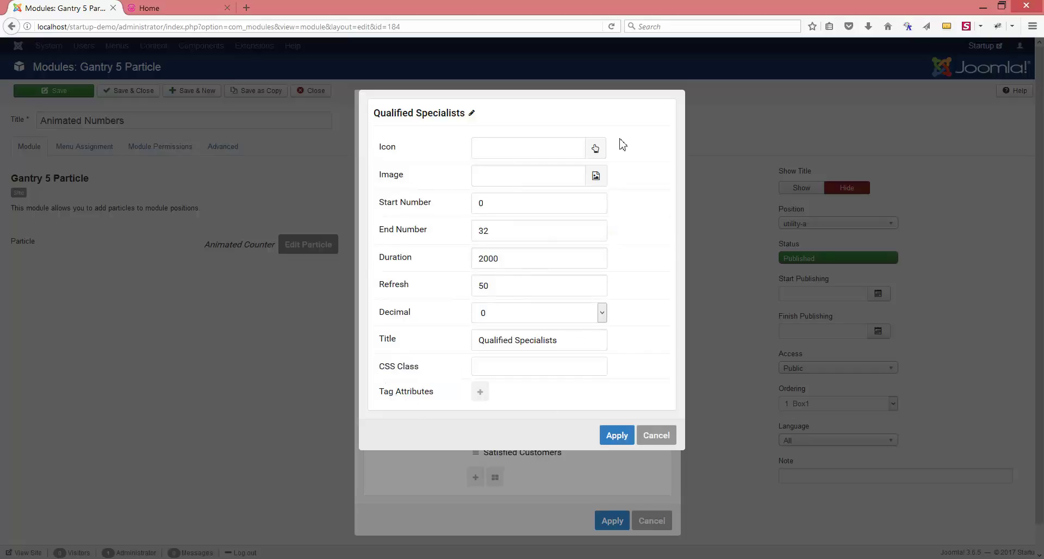
{"action": "left_click", "coordinate": [595, 148]}
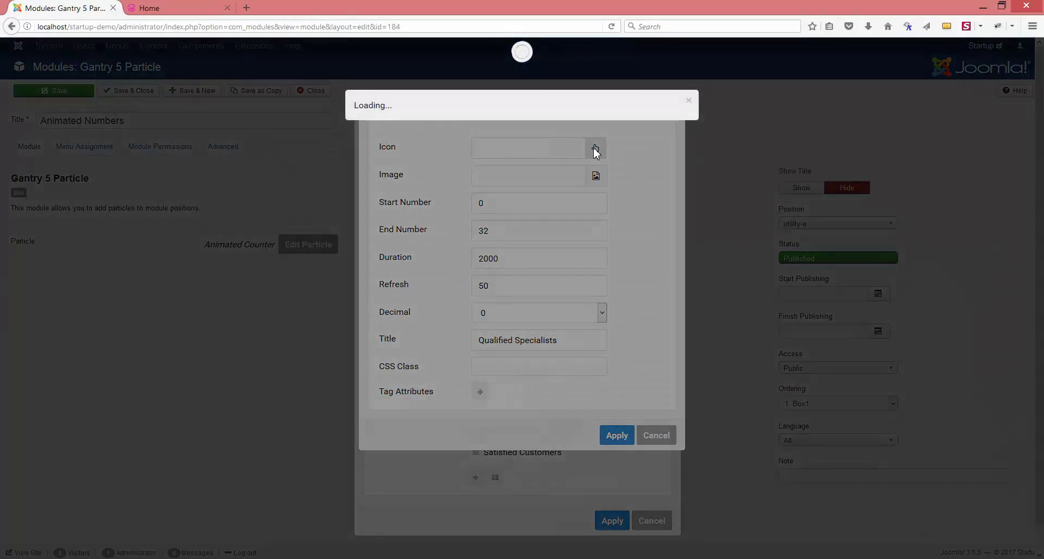
{"action": "left_click", "coordinate": [383, 200]}
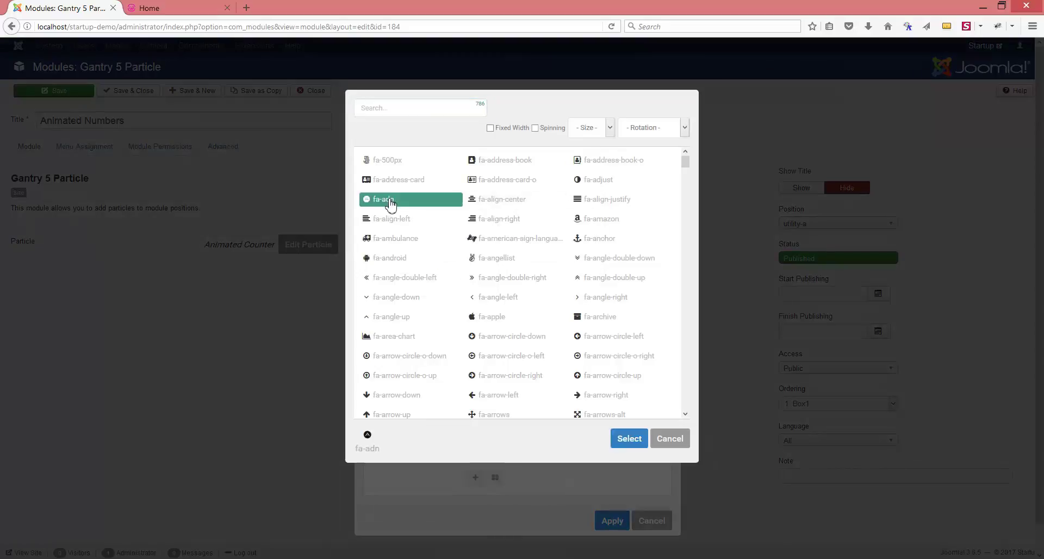
{"action": "left_click", "coordinate": [636, 441]}
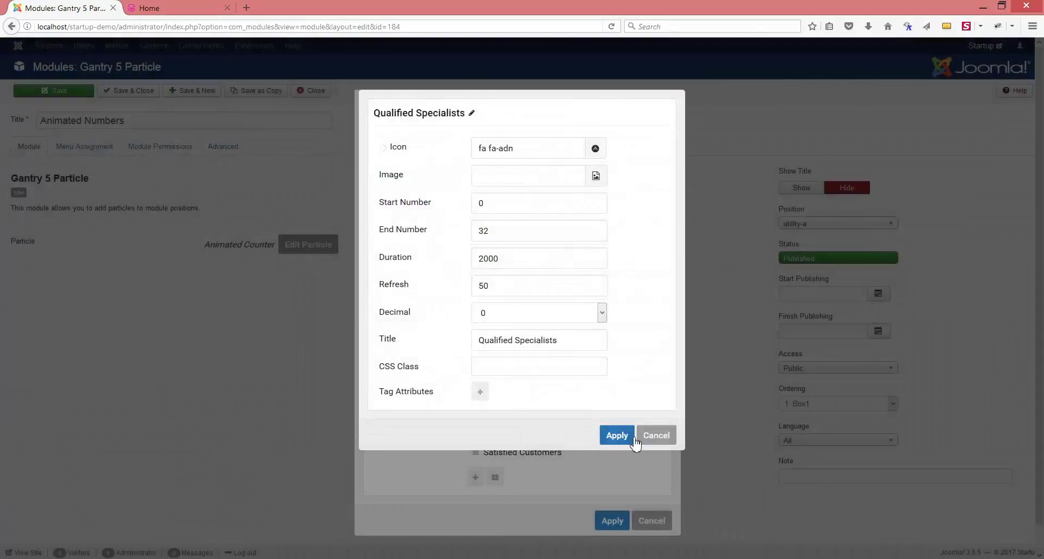
{"action": "left_click", "coordinate": [615, 437]}
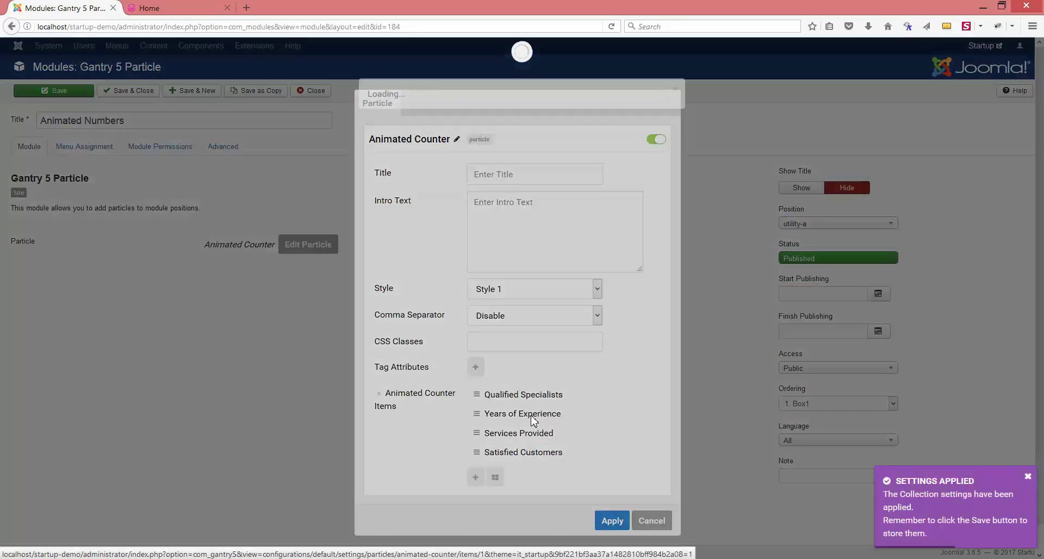
Assign the fa-align-left icon to the Years of Experience counter item and apply the item settings
{"action": "left_click", "coordinate": [534, 414]}
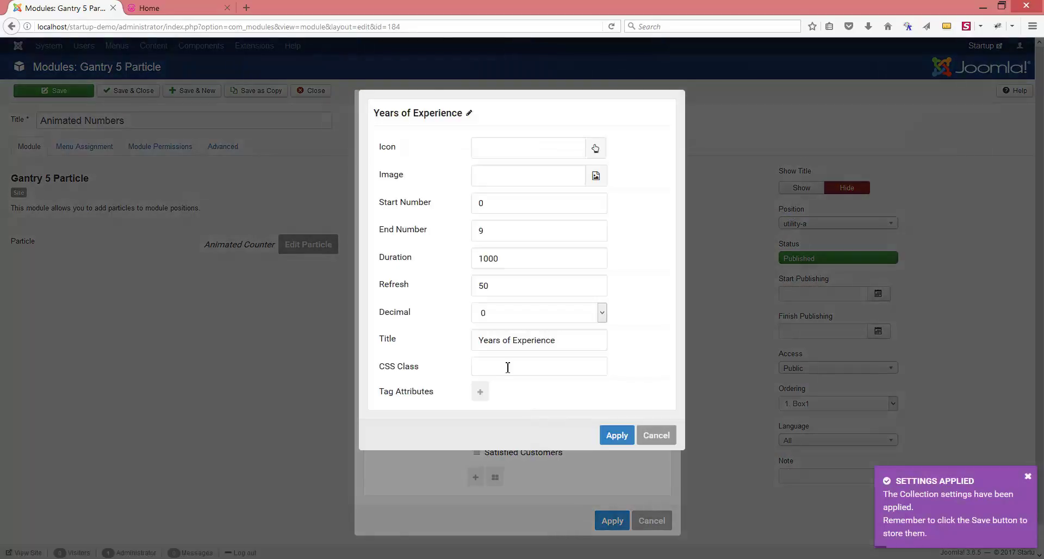
{"action": "left_click", "coordinate": [595, 148]}
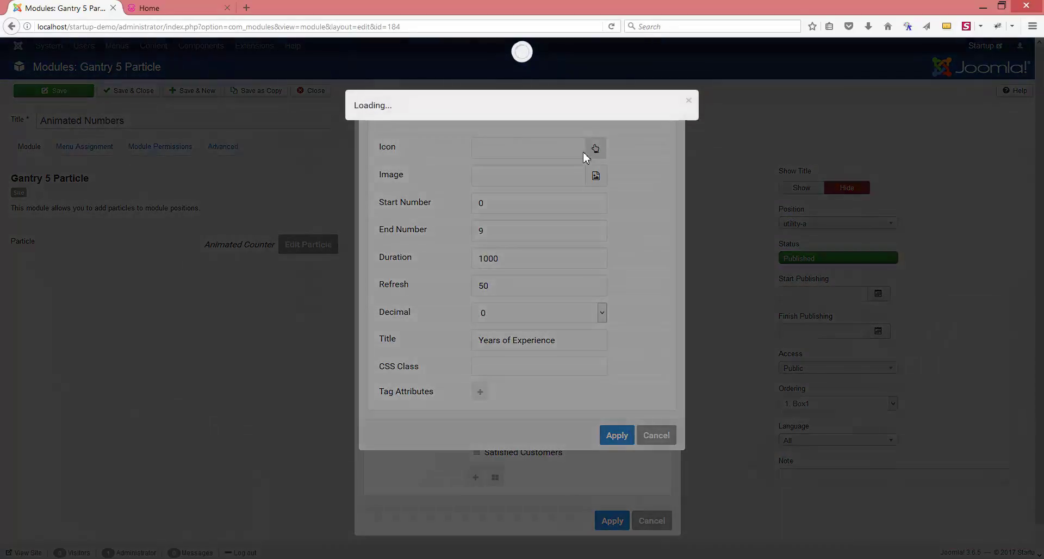
{"action": "left_click", "coordinate": [394, 219]}
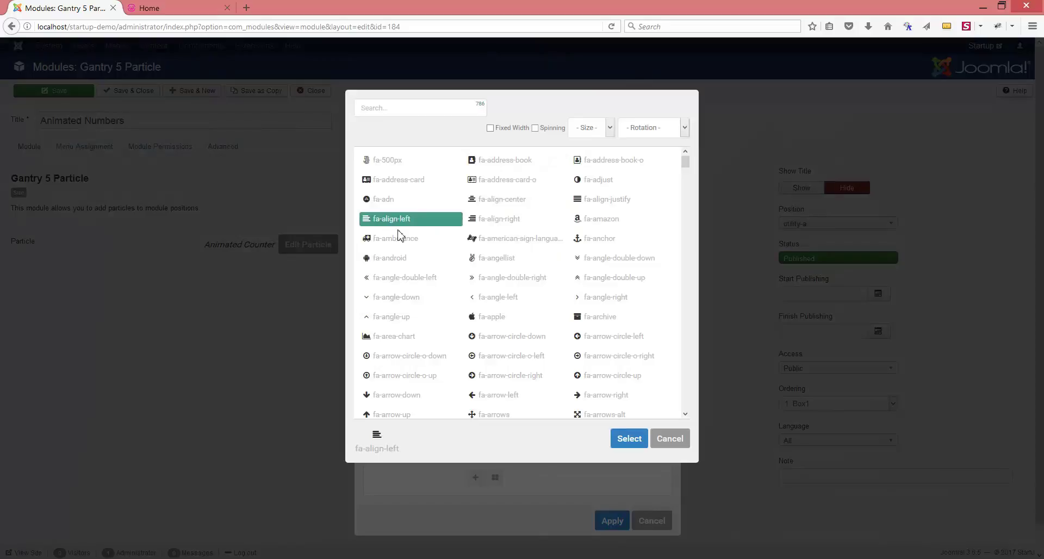
{"action": "left_click", "coordinate": [623, 438]}
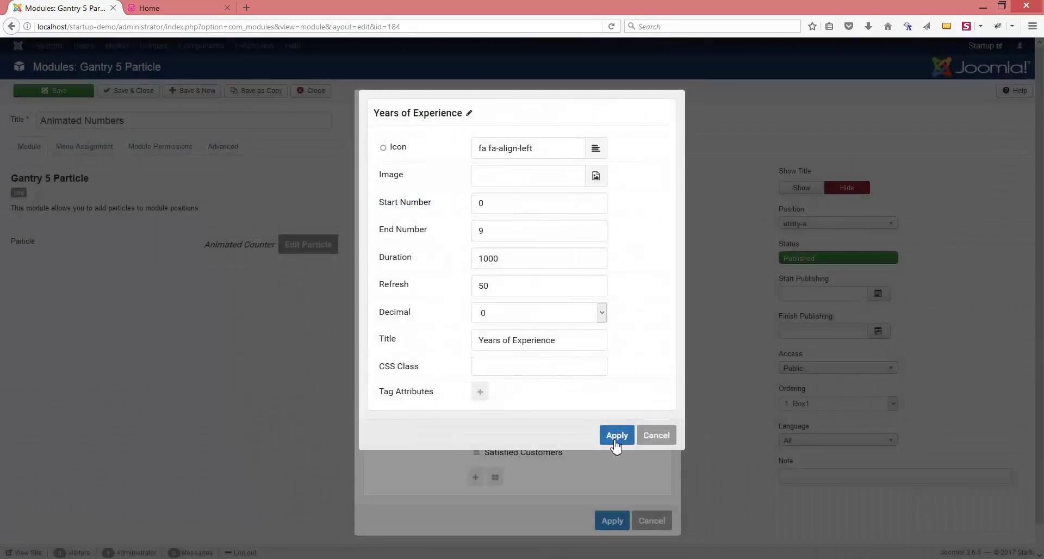
{"action": "left_click", "coordinate": [616, 438]}
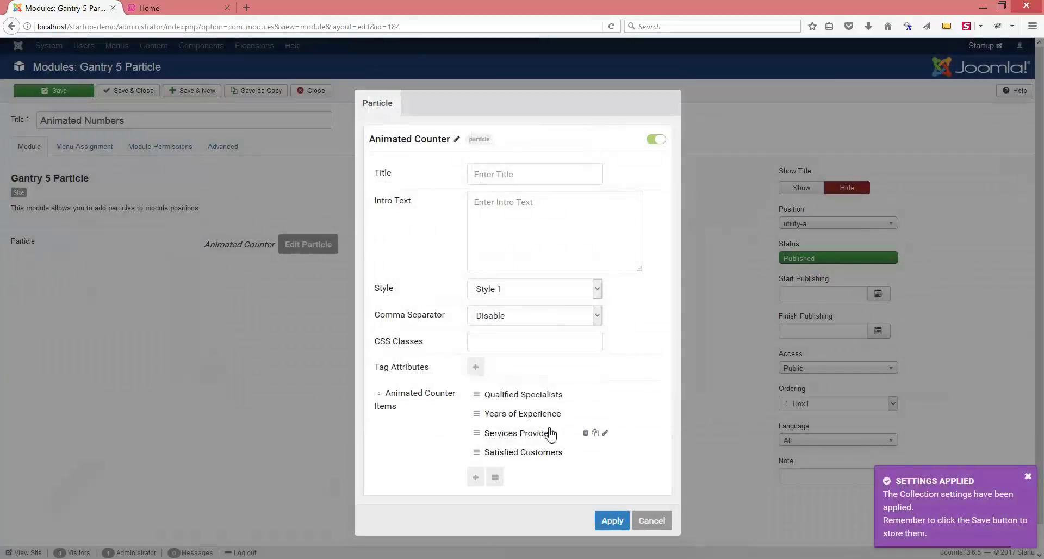
Assign the fa-address-book icon to the Services Provided counter item and apply the item settings
{"action": "left_click", "coordinate": [530, 433]}
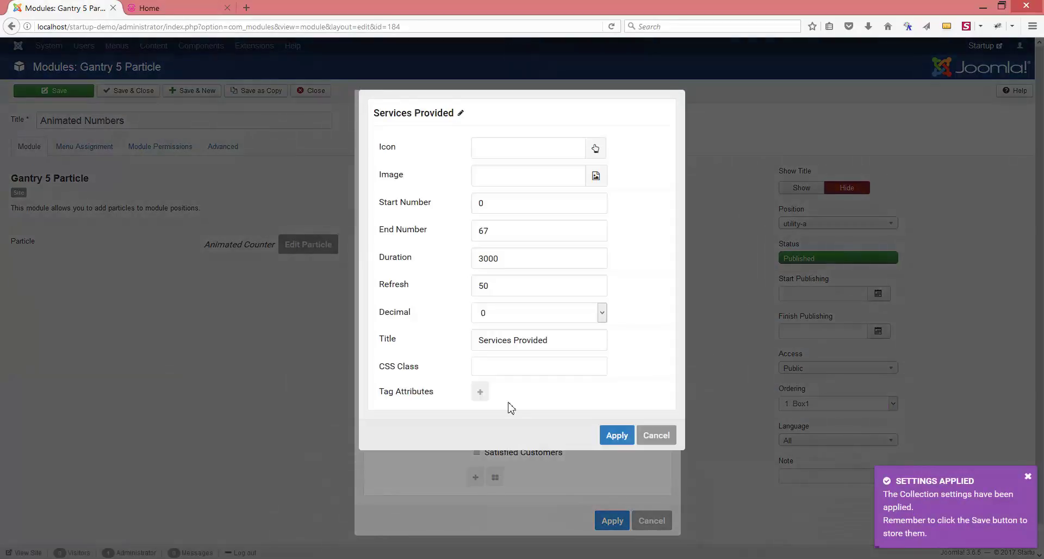
{"action": "left_click", "coordinate": [599, 148]}
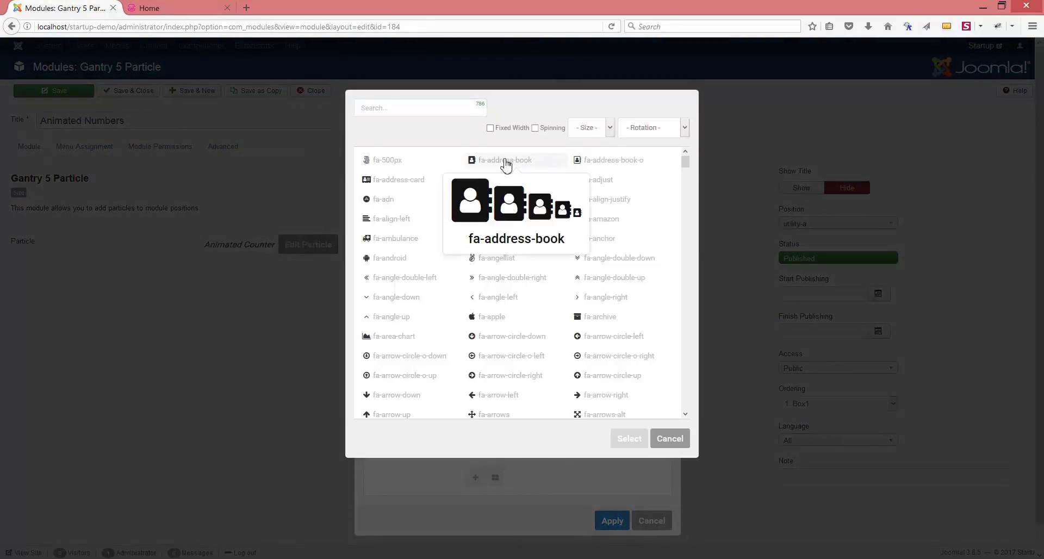
{"action": "left_click", "coordinate": [506, 161]}
{"action": "left_click", "coordinate": [625, 439]}
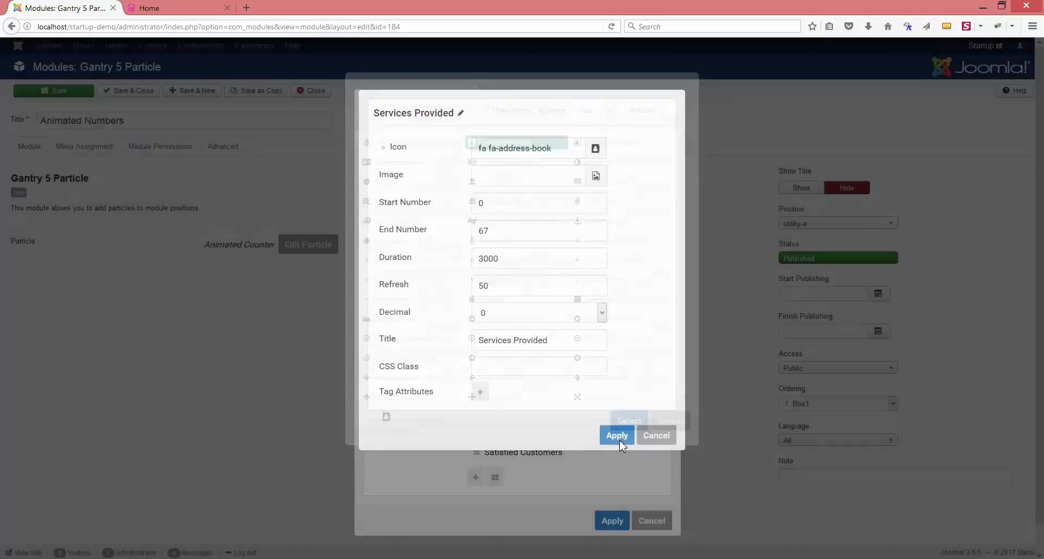
{"action": "left_click", "coordinate": [617, 436]}
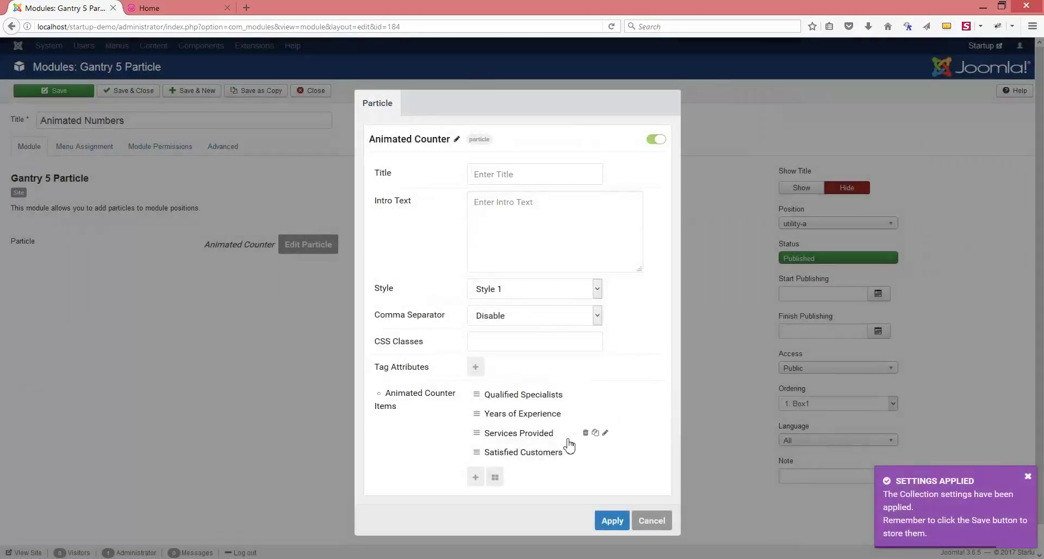
Assign the fa-adjust icon to the Satisfied Customers counter item and apply the item settings
{"action": "left_click", "coordinate": [541, 456]}
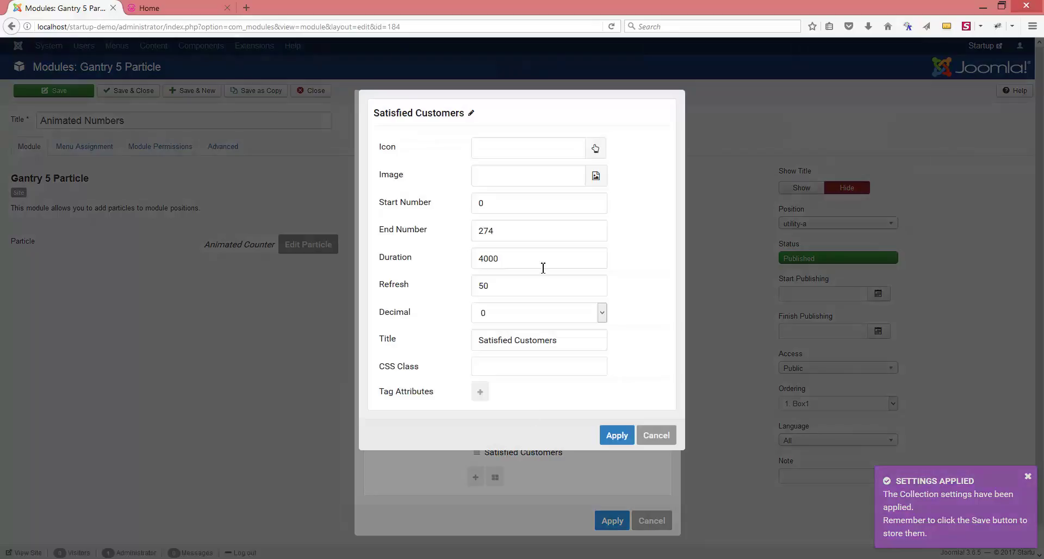
{"action": "left_click", "coordinate": [596, 149]}
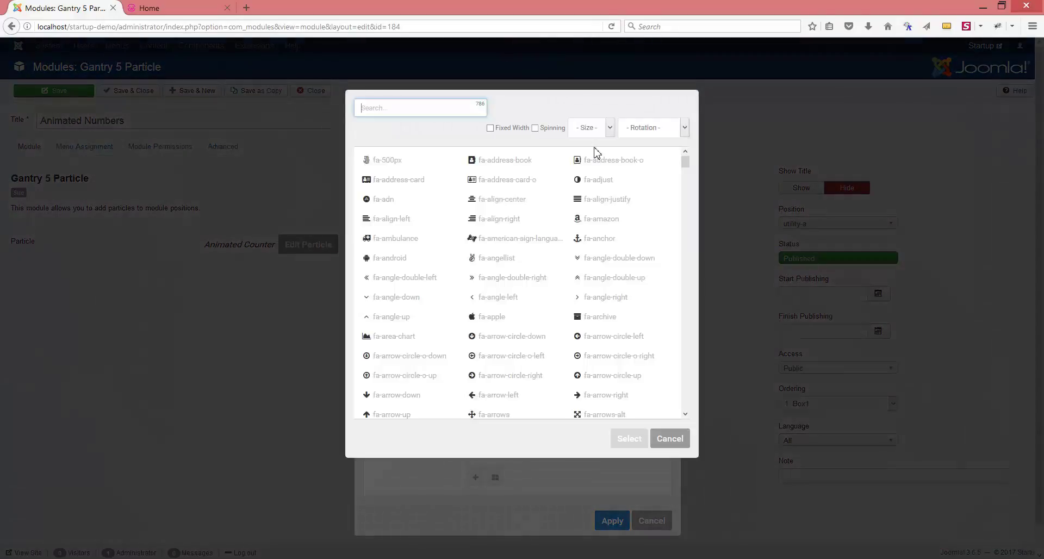
{"action": "left_click", "coordinate": [598, 180]}
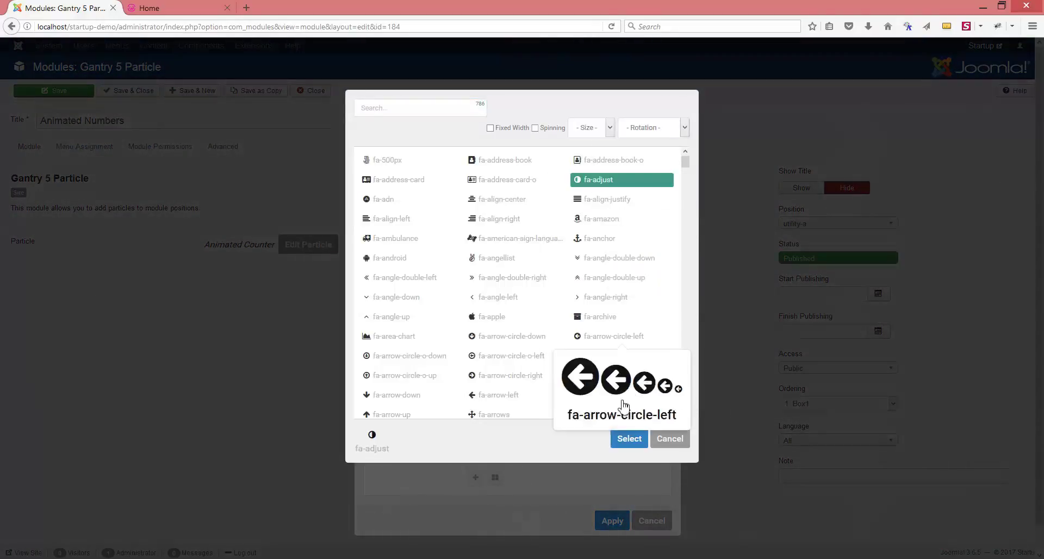
{"action": "left_click", "coordinate": [630, 438]}
{"action": "left_click", "coordinate": [614, 434]}
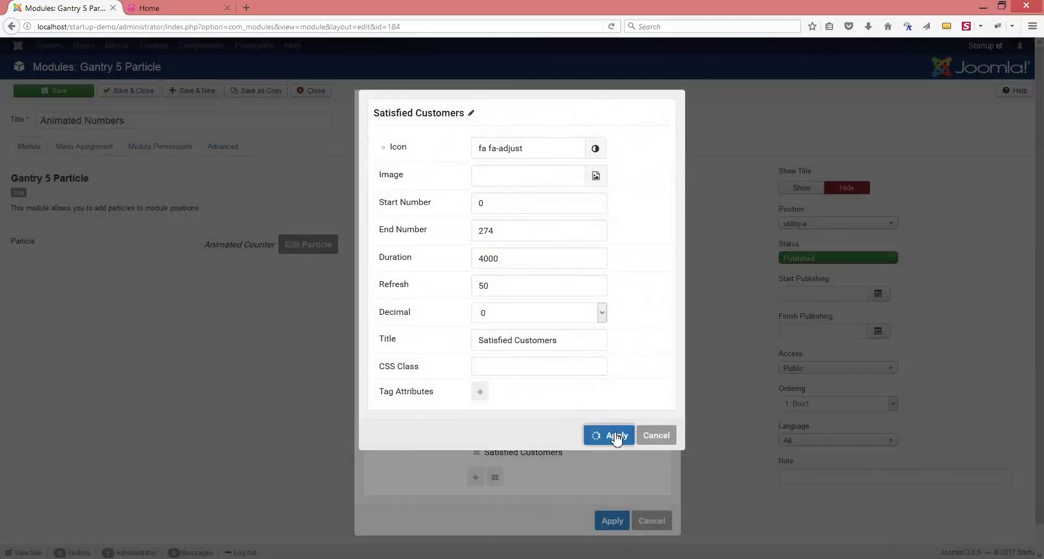
Apply the particle settings and save the module, then reload the site's Home page to check the counter icons
{"action": "left_click", "coordinate": [611, 520]}
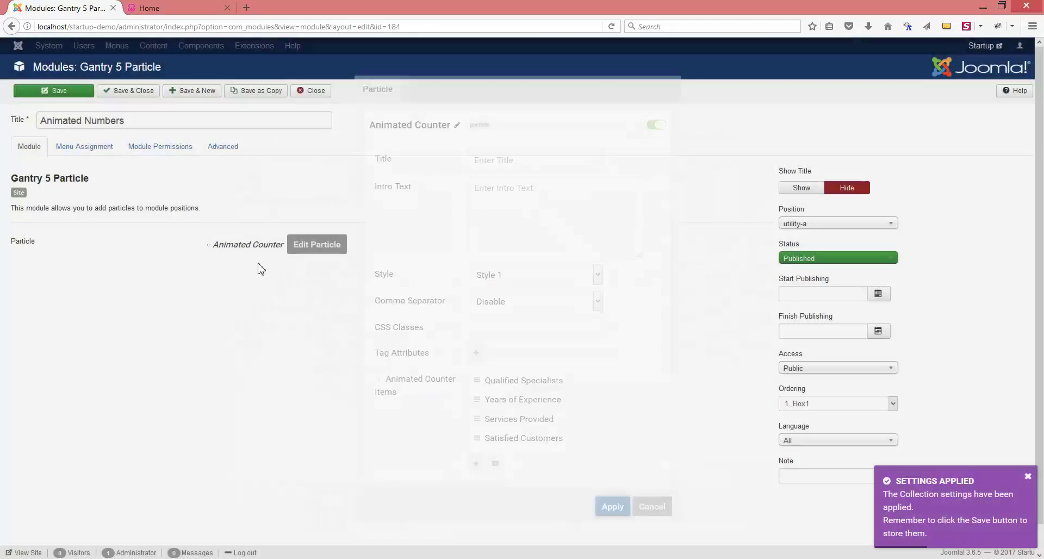
{"action": "left_click", "coordinate": [73, 96]}
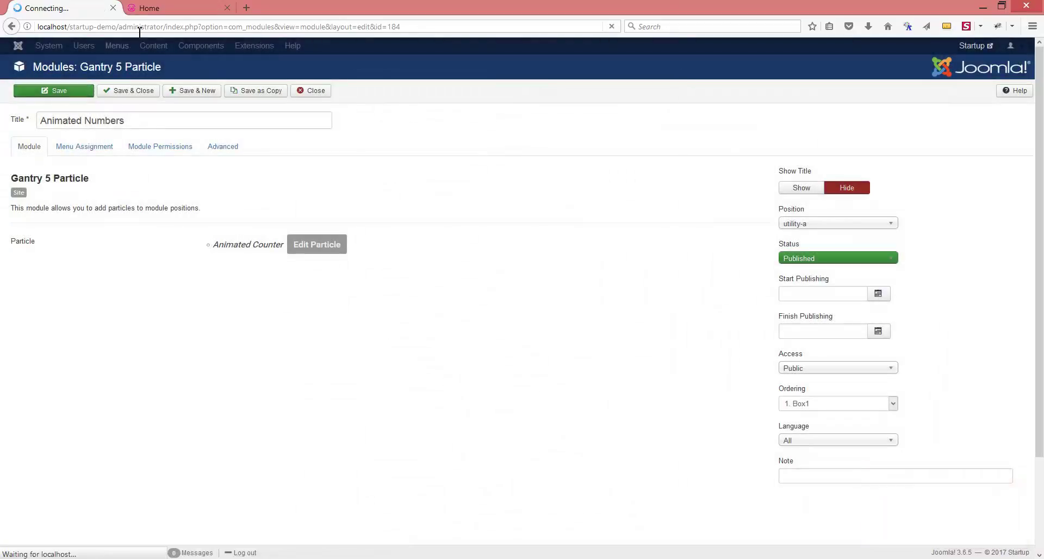
{"action": "left_click", "coordinate": [174, 9]}
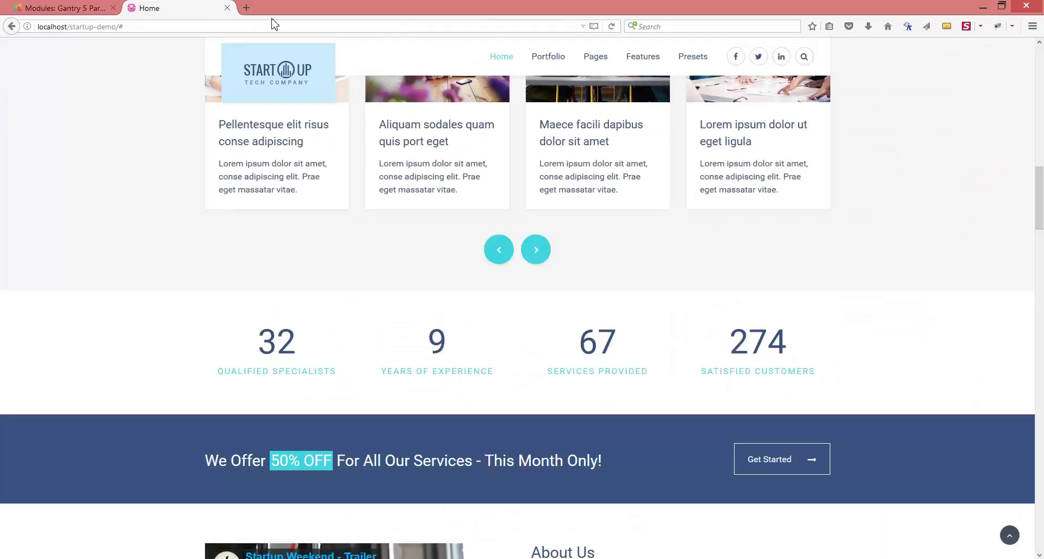
{"action": "left_click", "coordinate": [613, 27]}
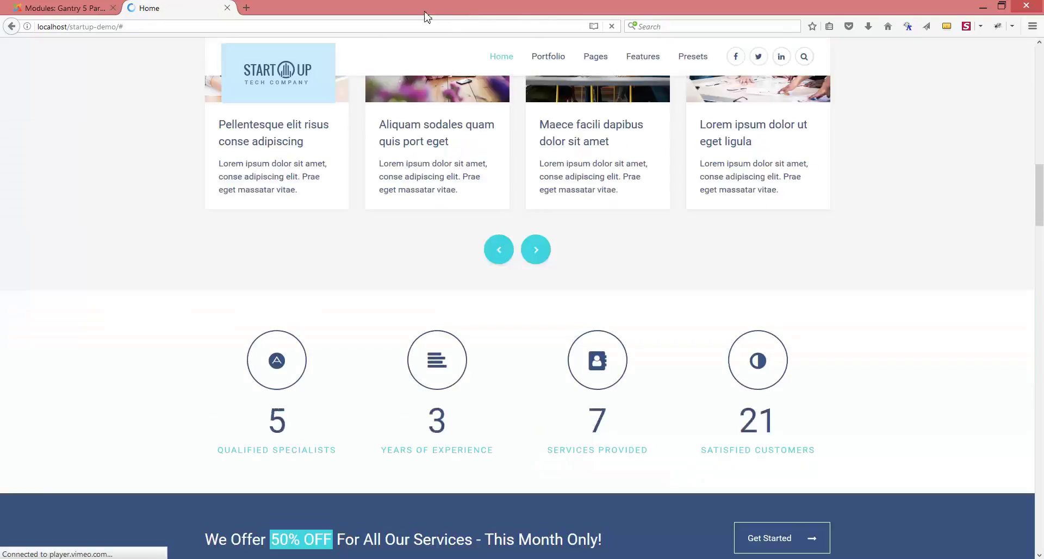
{"action": "scroll", "coordinate": [73, 249], "scroll_direction": "down", "scroll_amount": 3}
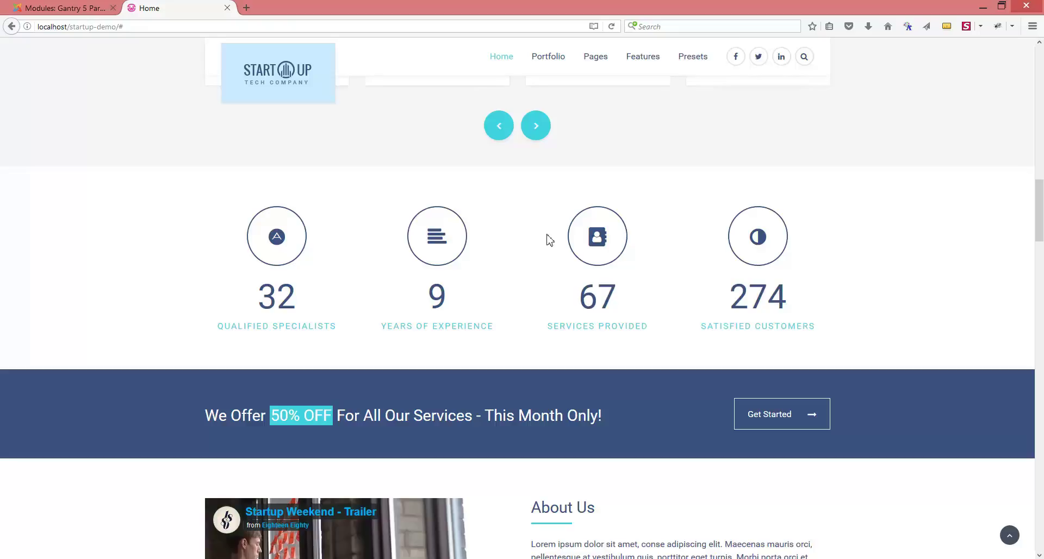
Set the Animated Counter particle to Style 2, save the module, and reload the Home page to check the counter layout
{"action": "left_click", "coordinate": [71, 11]}
{"action": "left_click", "coordinate": [313, 294]}
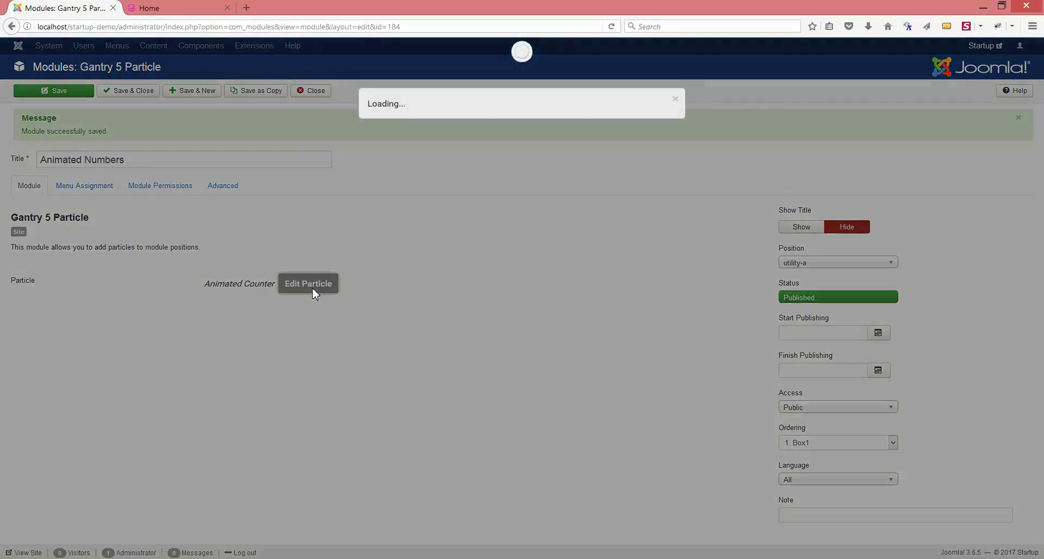
{"action": "left_click", "coordinate": [511, 289]}
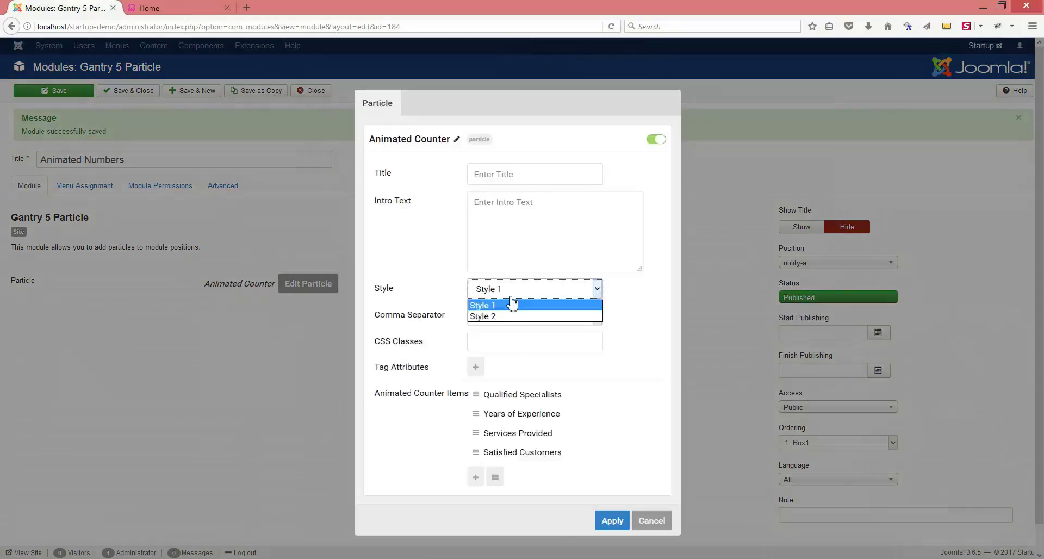
{"action": "left_click", "coordinate": [508, 319]}
{"action": "left_click", "coordinate": [613, 519]}
{"action": "left_click", "coordinate": [64, 92]}
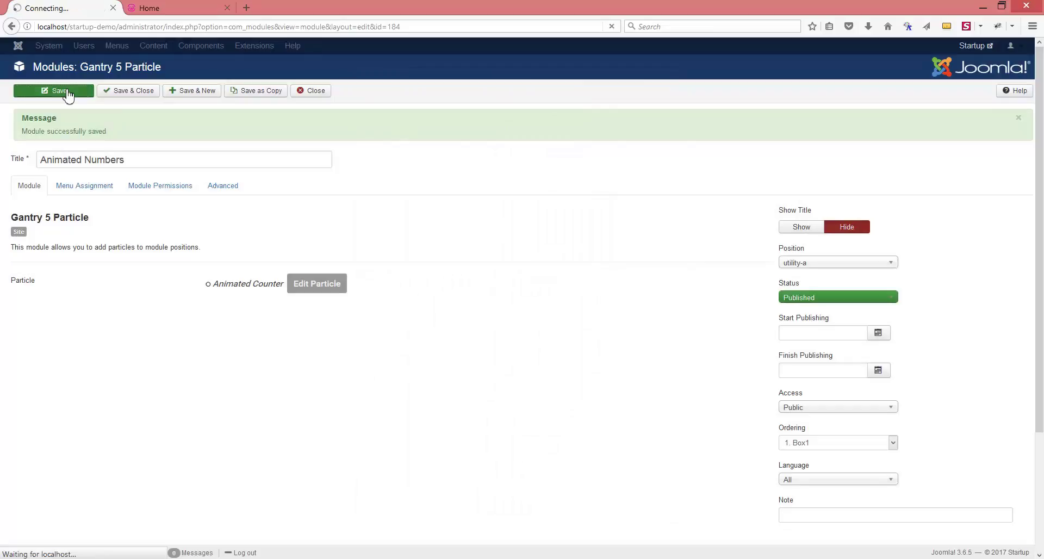
{"action": "left_click", "coordinate": [182, 11]}
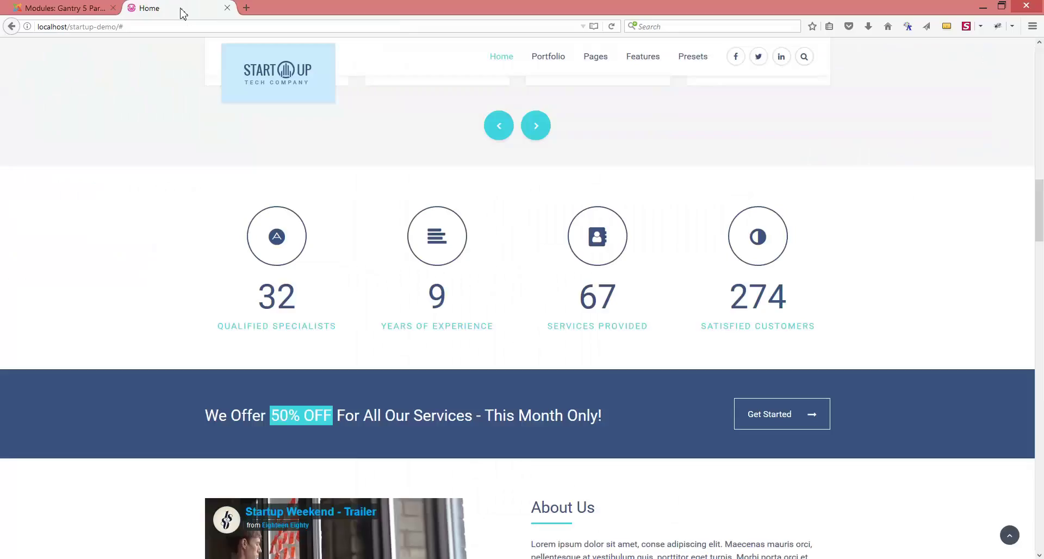
{"action": "left_click", "coordinate": [612, 27]}
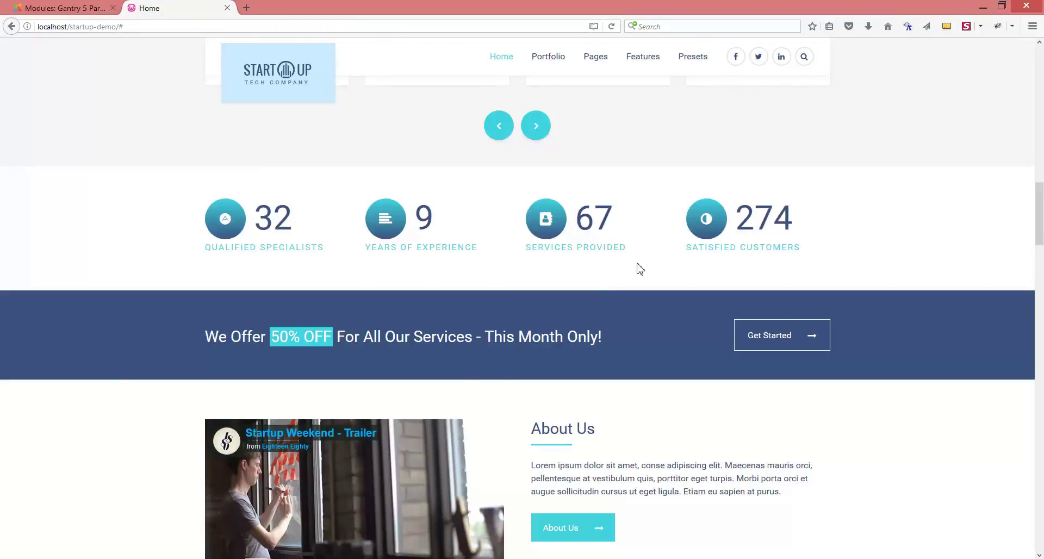
Return to the module editor and set the Animated Counter particle's Style to Style 1
{"action": "left_click", "coordinate": [64, 8]}
{"action": "left_click", "coordinate": [311, 298]}
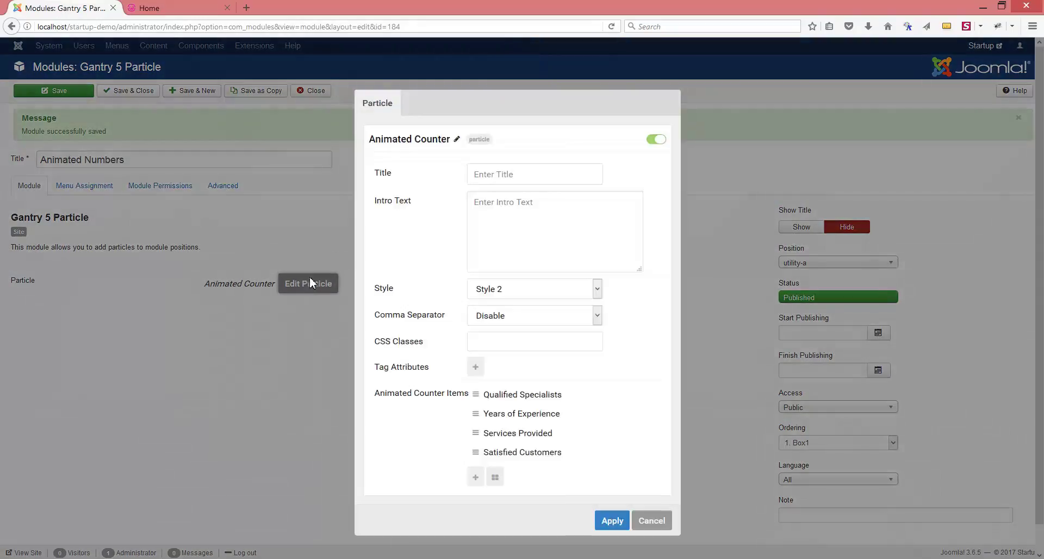
{"action": "left_click", "coordinate": [491, 294]}
{"action": "left_click", "coordinate": [488, 305]}
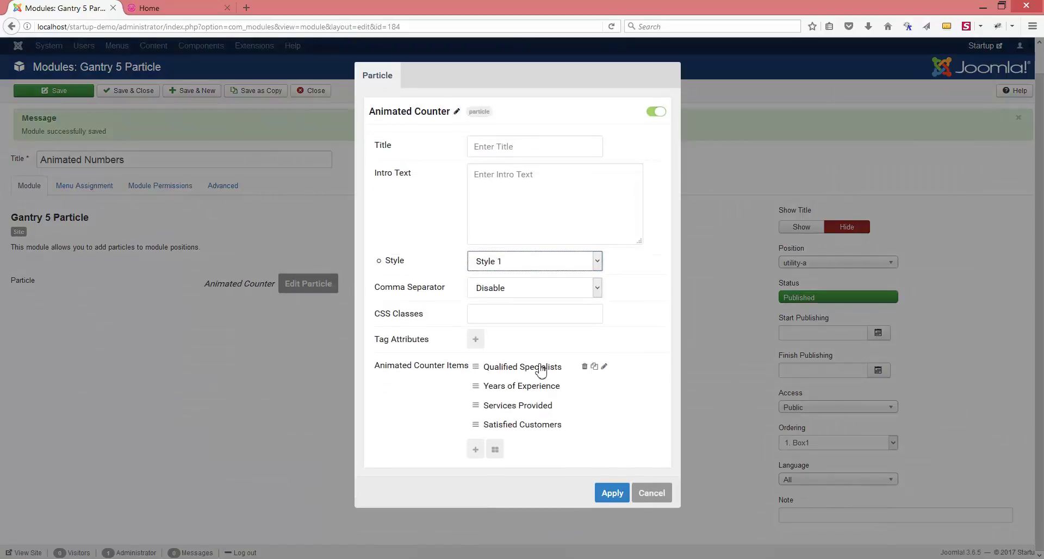
Set the Decimal value of the Qualified Specialists counter item to 2 and apply the item settings
{"action": "left_click", "coordinate": [522, 367]}
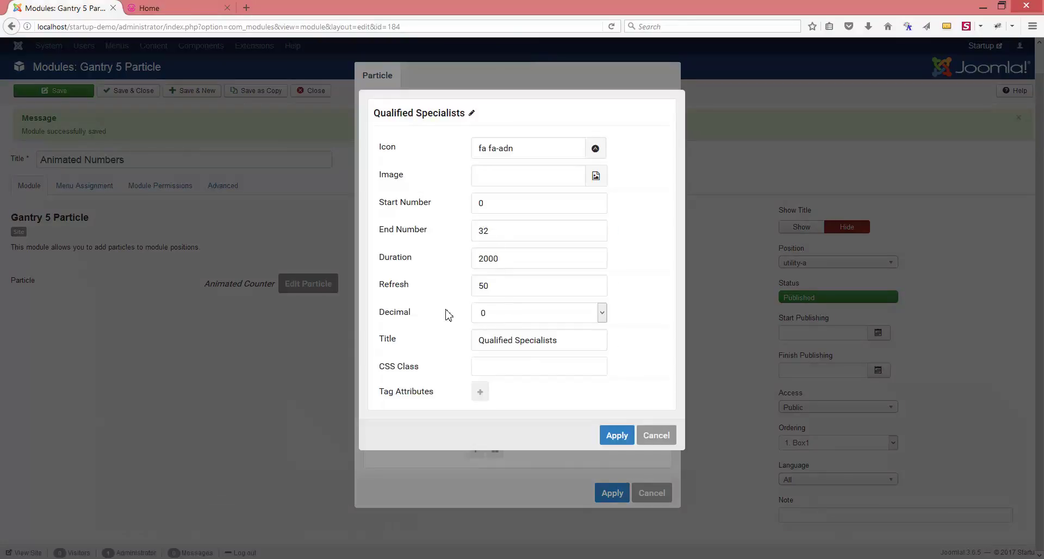
{"action": "left_click", "coordinate": [484, 311]}
{"action": "left_click", "coordinate": [481, 352]}
{"action": "left_click", "coordinate": [618, 436]}
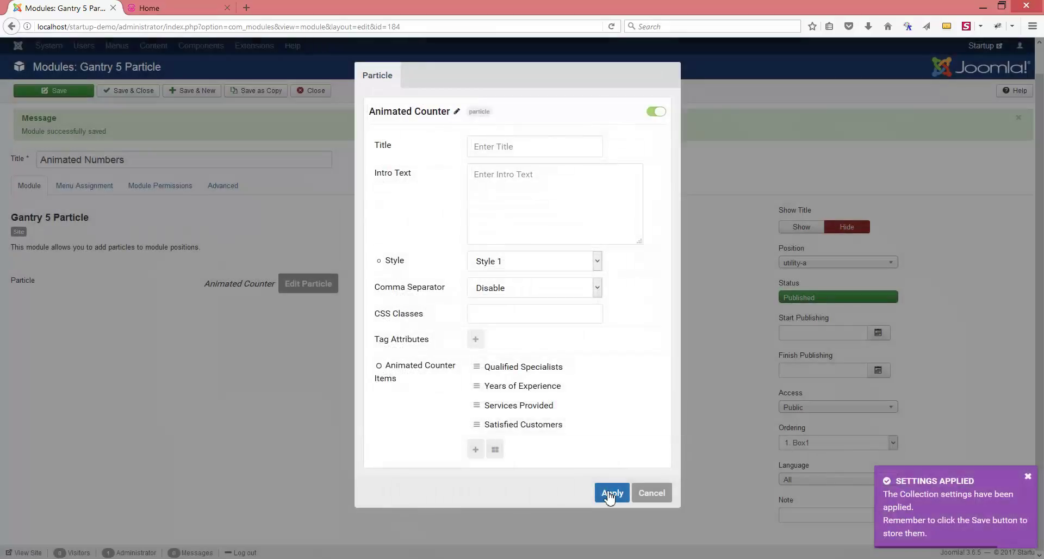
Apply the particle settings and save the module, then reload the Home page to check the counter's style and decimals
{"action": "left_click", "coordinate": [610, 493]}
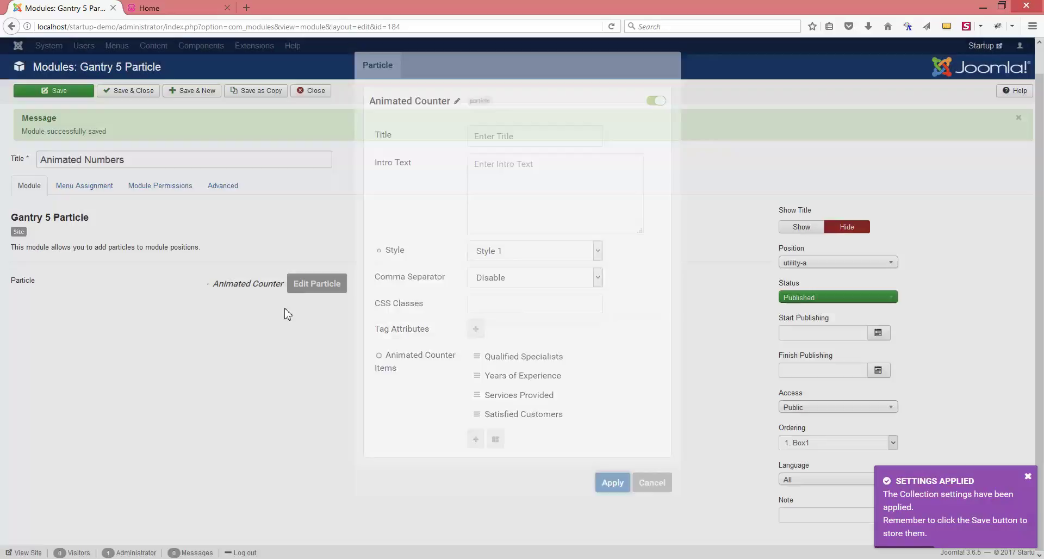
{"action": "left_click", "coordinate": [79, 97]}
{"action": "left_click", "coordinate": [179, 8]}
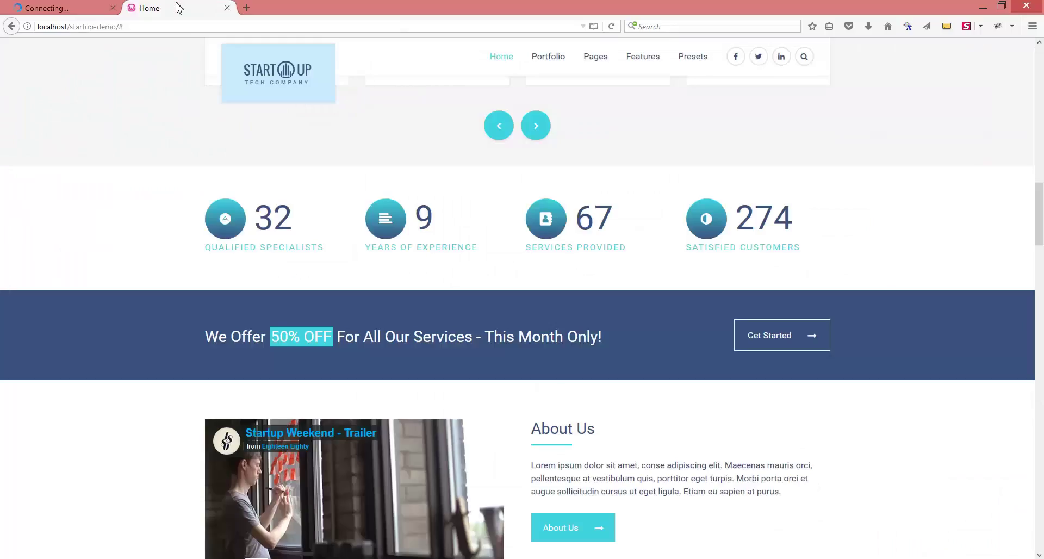
{"action": "double_click", "coordinate": [267, 219]}
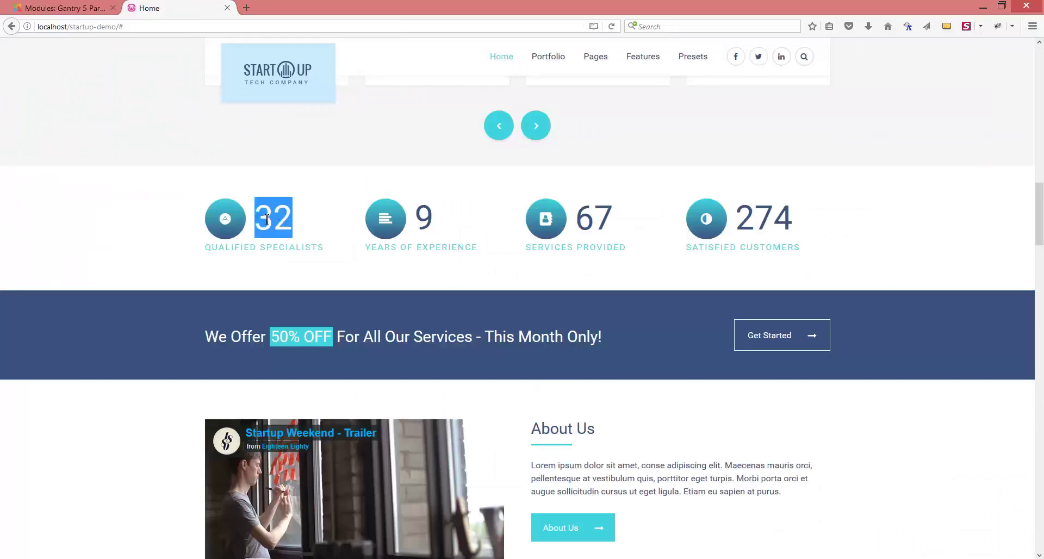
{"action": "left_click", "coordinate": [300, 173]}
{"action": "left_click", "coordinate": [611, 26]}
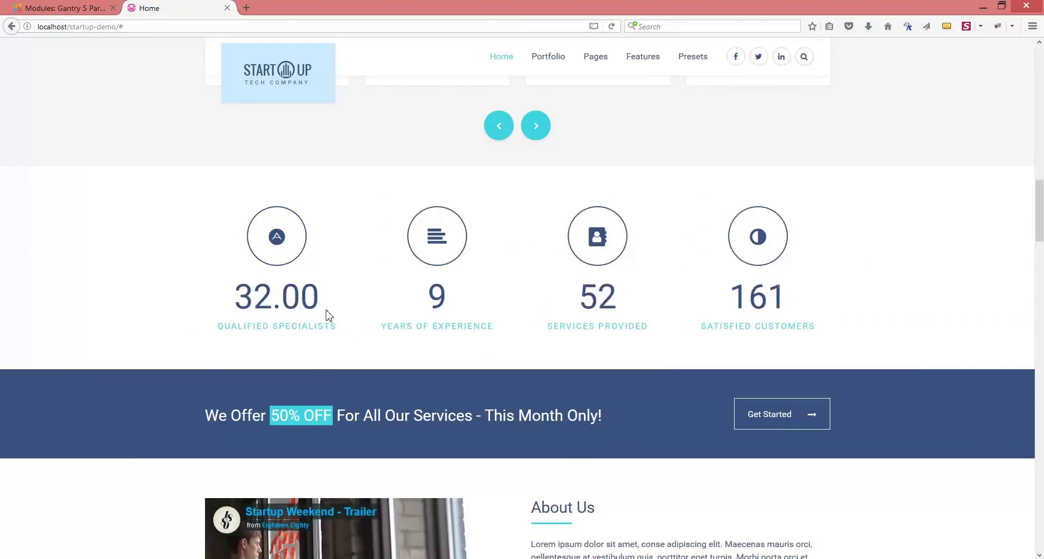
{"action": "left_click_drag", "start_coordinate": [324, 297], "coordinate": [286, 298]}
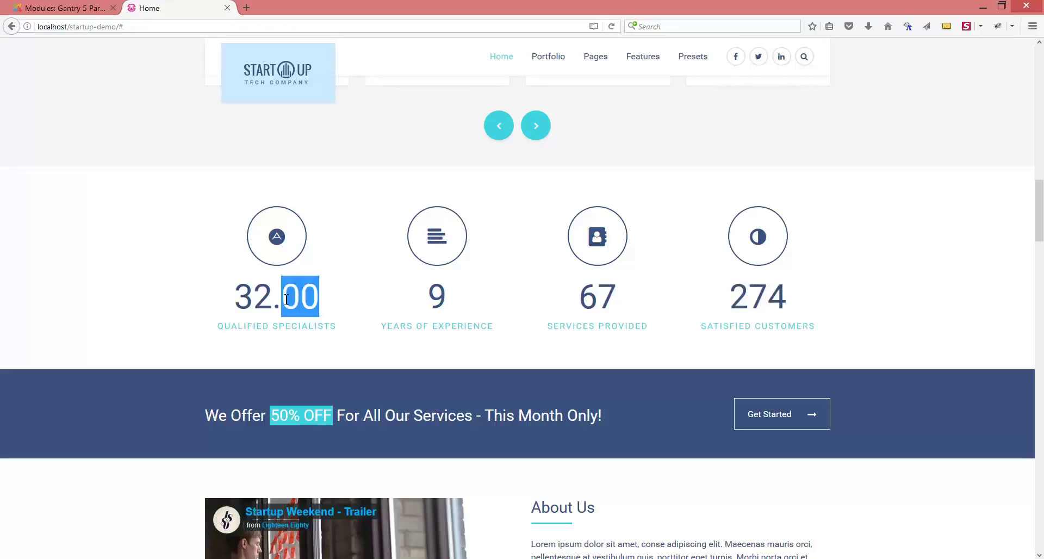
{"action": "left_click", "coordinate": [130, 281]}
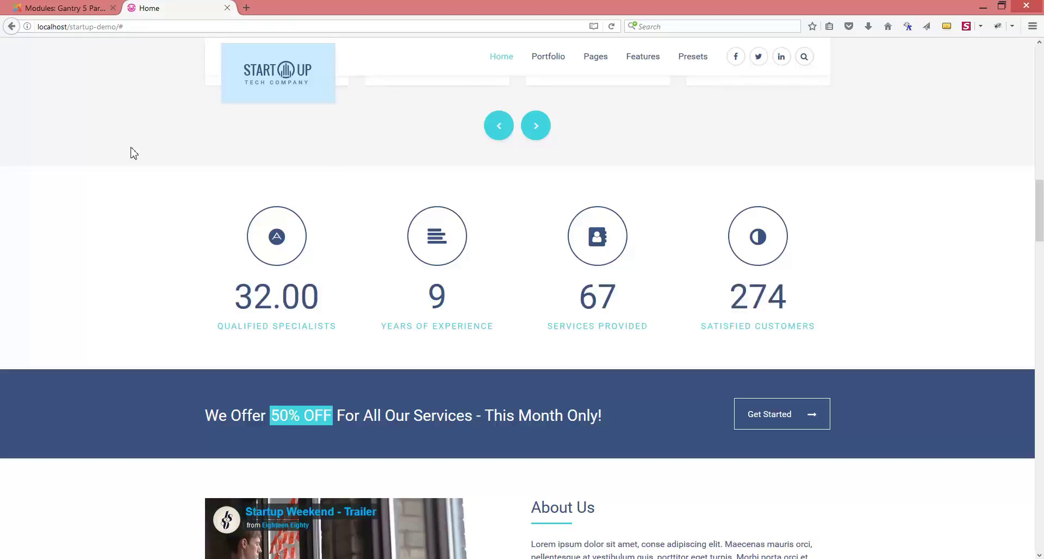
Reopen the Qualified Specialists item in the Animated Counter particle and set its Decimal value to 0
{"action": "left_click", "coordinate": [79, 8]}
{"action": "left_click", "coordinate": [304, 287]}
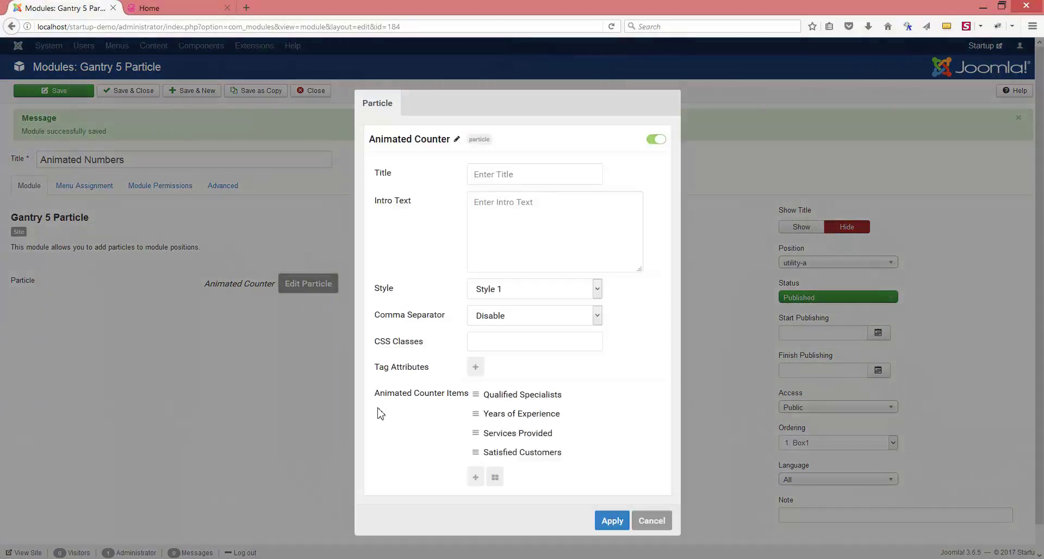
{"action": "left_click", "coordinate": [520, 397]}
{"action": "left_click", "coordinate": [494, 319]}
{"action": "left_click", "coordinate": [492, 330]}
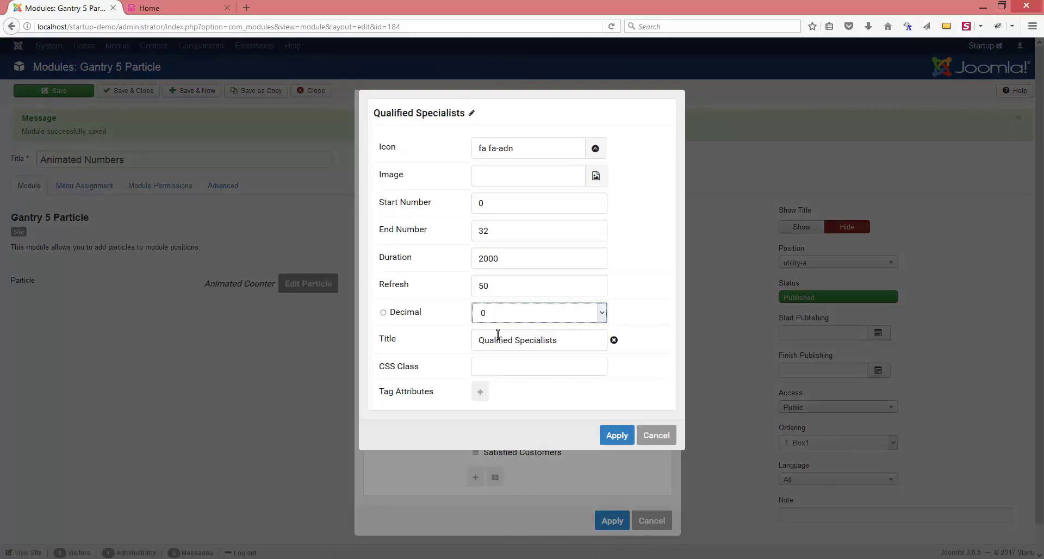
Set the Qualified Specialists item's End Number to 1000000 and apply the item settings
{"action": "left_click_drag", "start_coordinate": [513, 229], "coordinate": [465, 229]}
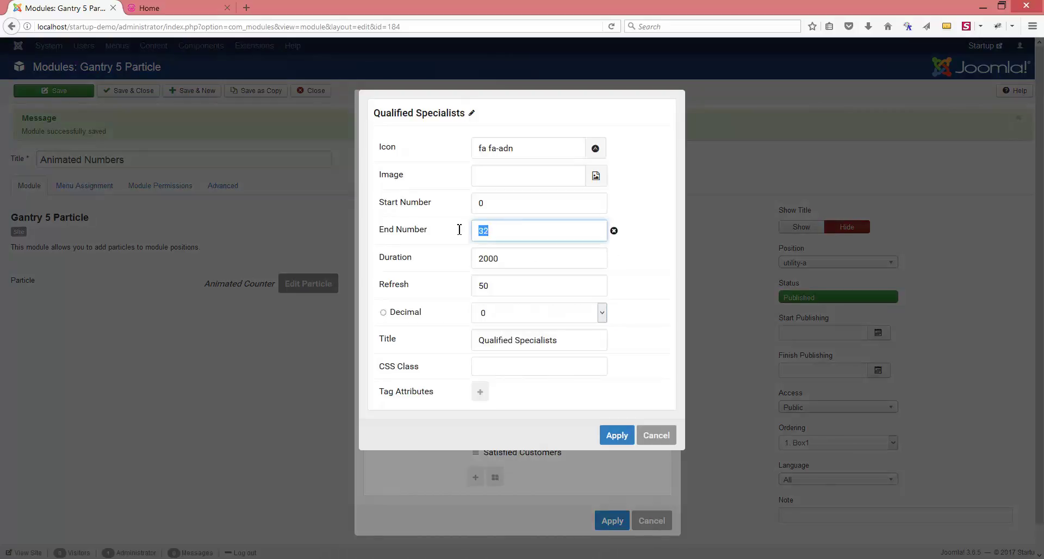
{"action": "type", "text": "1000"}
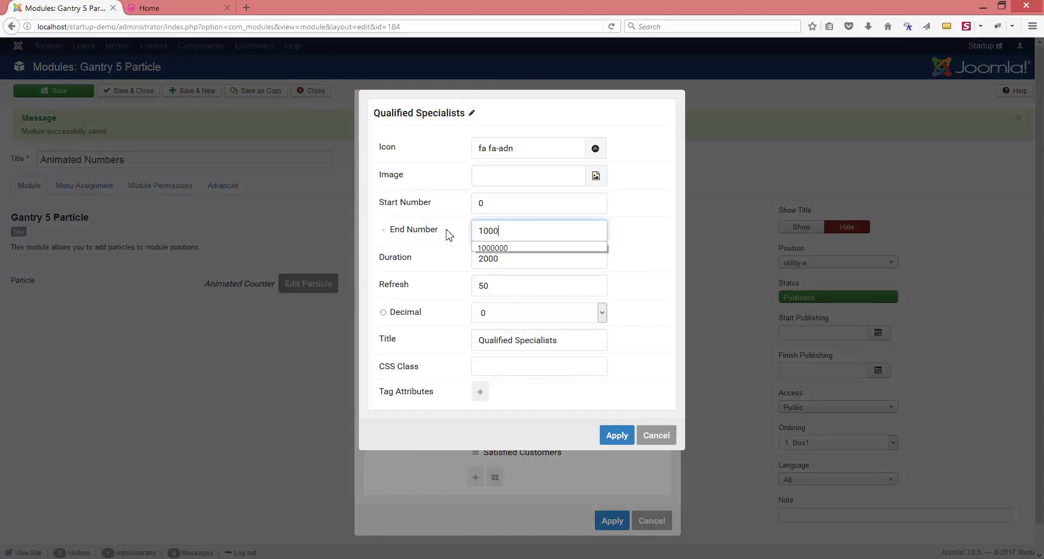
{"action": "type", "text": "000"}
{"action": "left_click", "coordinate": [656, 235]}
{"action": "left_click", "coordinate": [607, 437]}
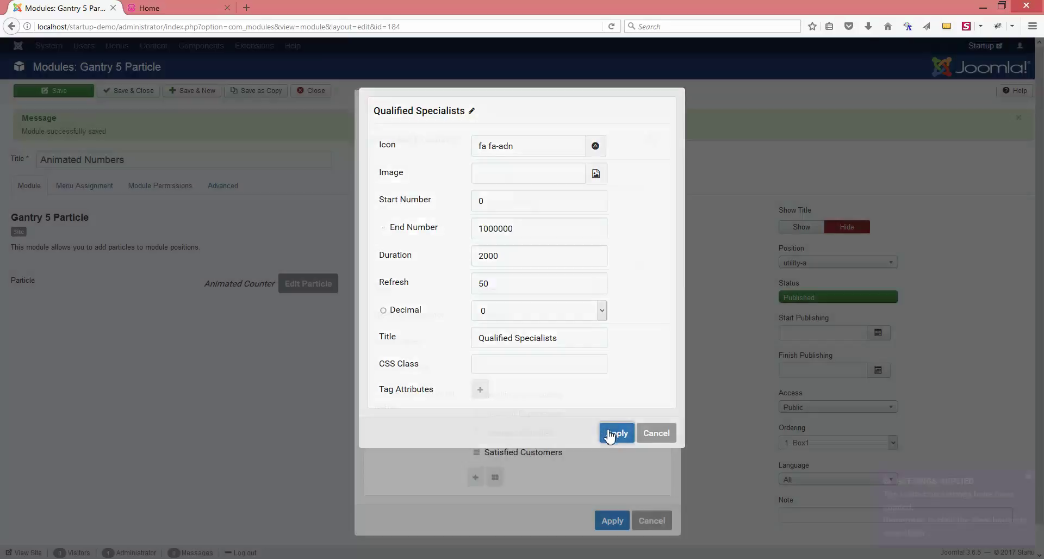
Apply the particle settings and save the module, then reload the Home page to check the Qualified Specialists number
{"action": "left_click", "coordinate": [608, 521]}
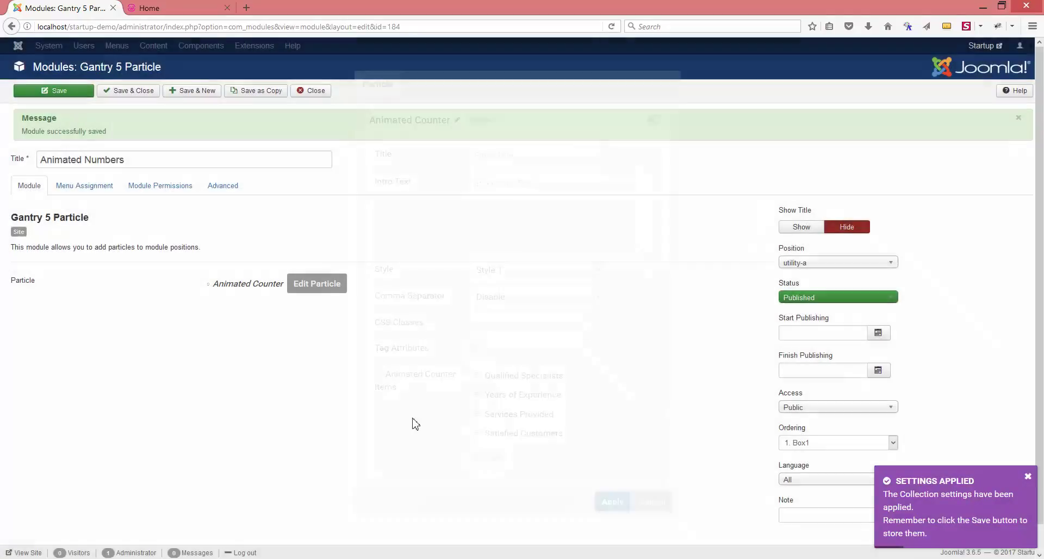
{"action": "left_click", "coordinate": [79, 98]}
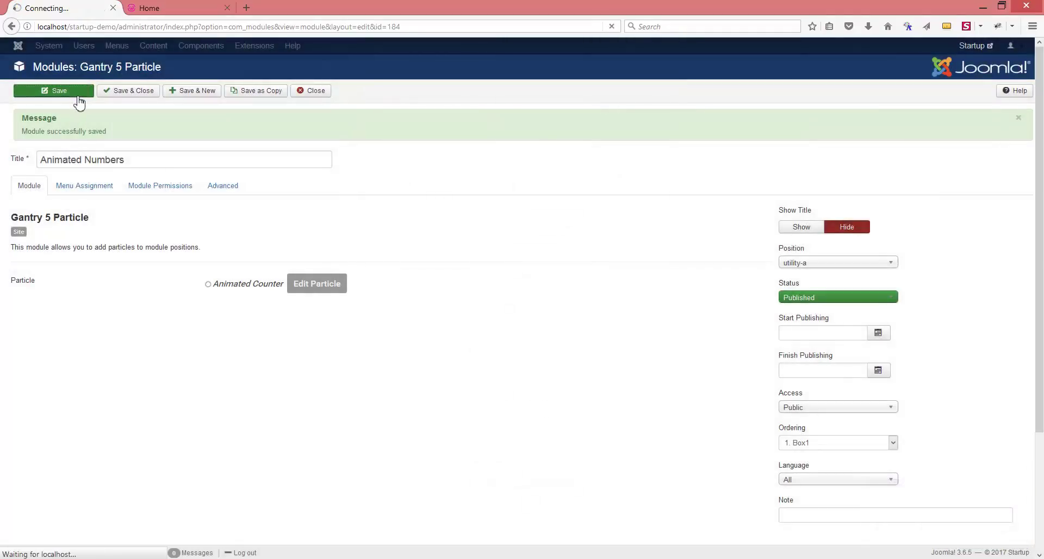
{"action": "left_click", "coordinate": [175, 7]}
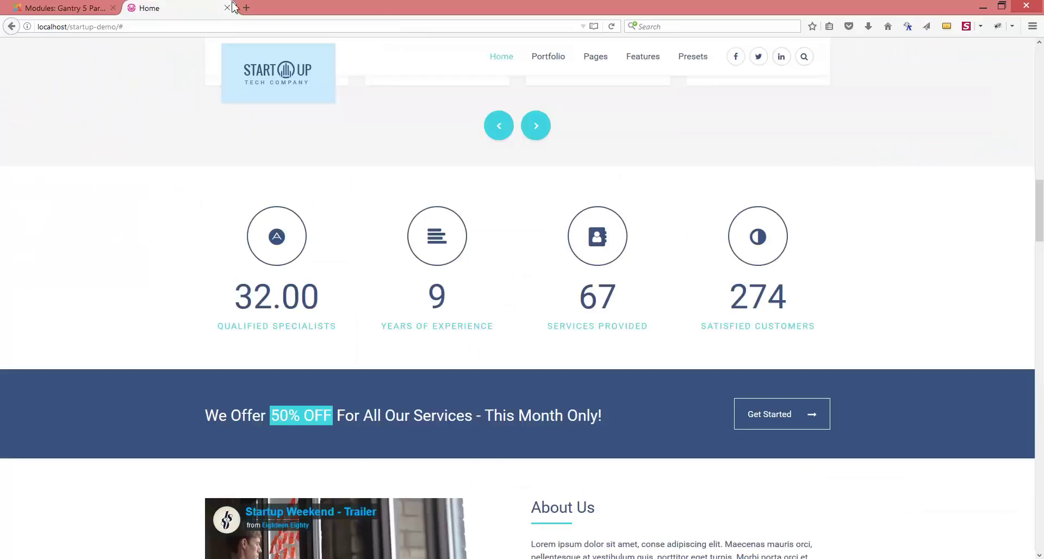
{"action": "left_click", "coordinate": [613, 26]}
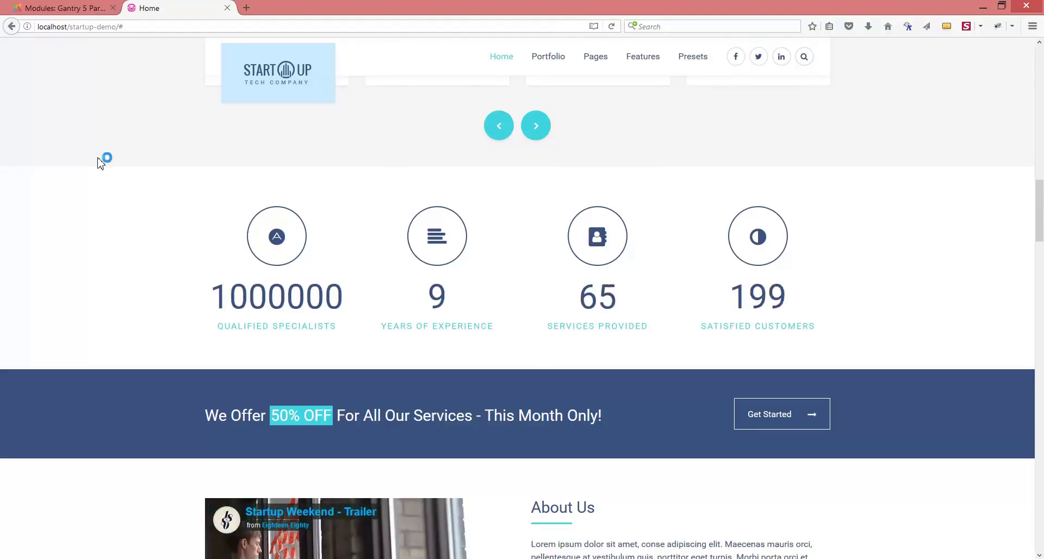
{"action": "left_click_drag", "start_coordinate": [343, 294], "coordinate": [210, 294]}
{"action": "left_click", "coordinate": [170, 261]}
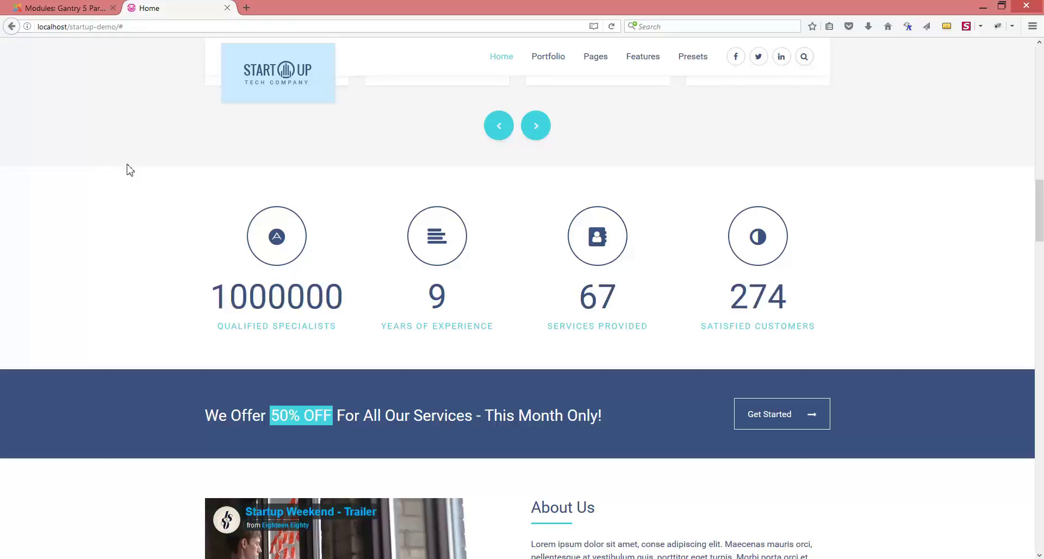
Return to the module editor, enable the Animated Counter particle's Comma Separator and apply the particle settings
{"action": "left_click", "coordinate": [71, 8]}
{"action": "left_click", "coordinate": [286, 280]}
{"action": "mouse_move", "coordinate": [384, 322]}
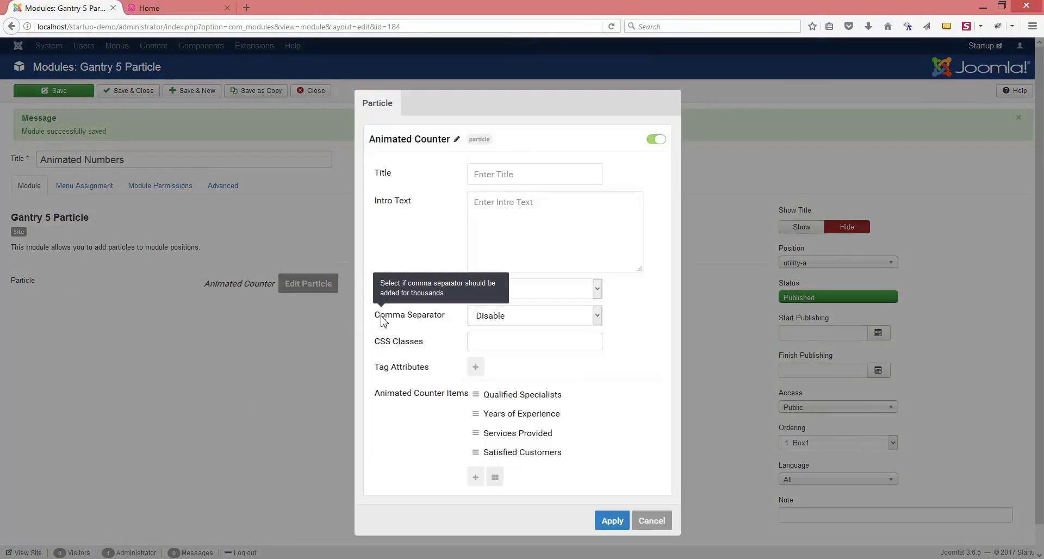
{"action": "left_click", "coordinate": [487, 321]}
{"action": "left_click", "coordinate": [491, 336]}
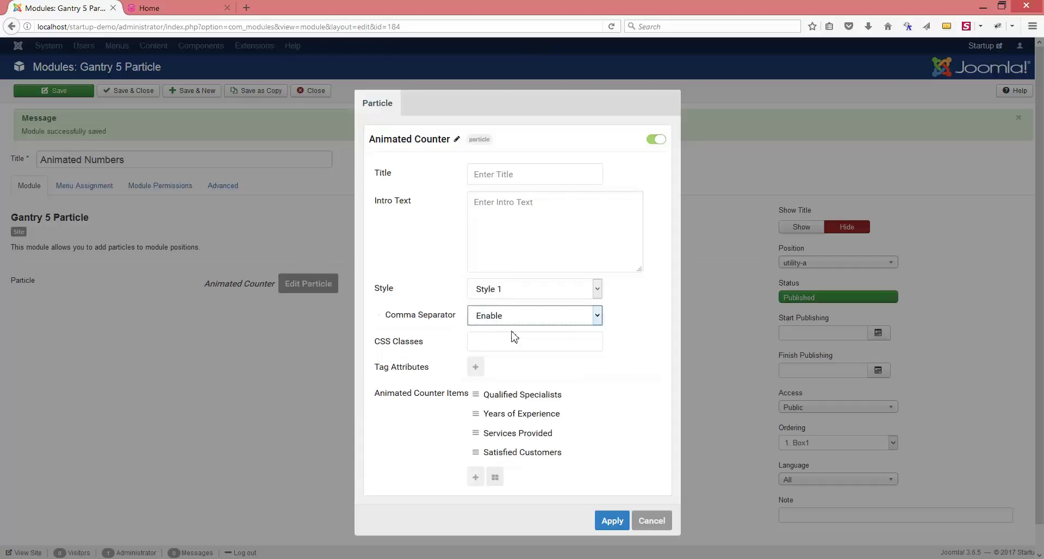
{"action": "left_click", "coordinate": [609, 522]}
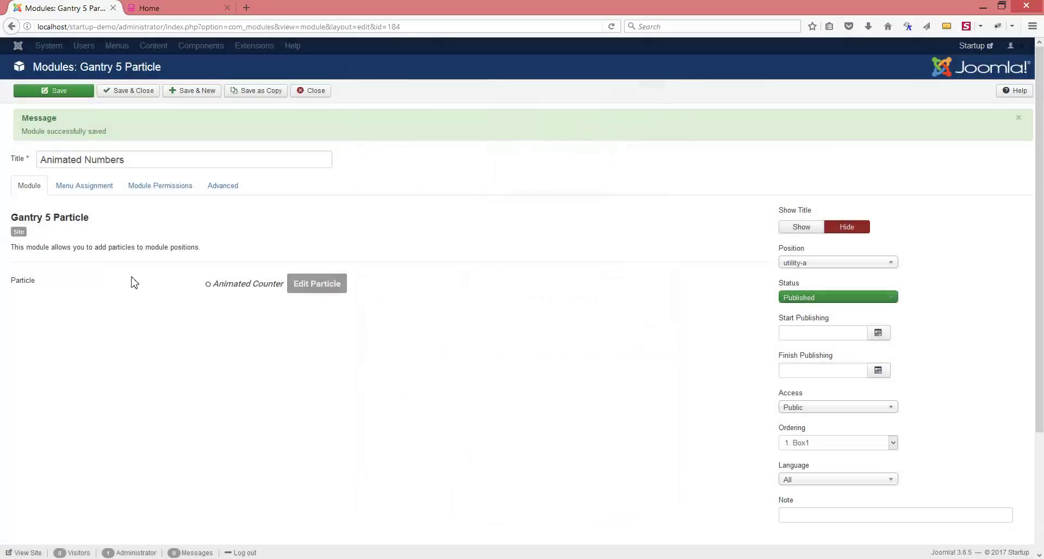
Save the module and reload the Home page to check the thousands separator in the Qualified Specialists number
{"action": "left_click", "coordinate": [61, 94]}
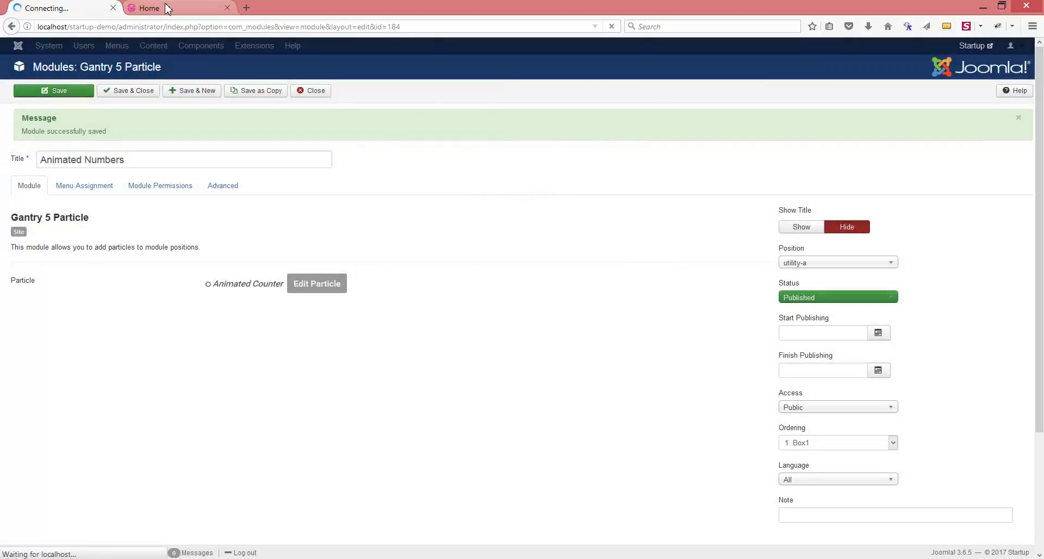
{"action": "left_click", "coordinate": [164, 15]}
{"action": "double_click", "coordinate": [267, 302]}
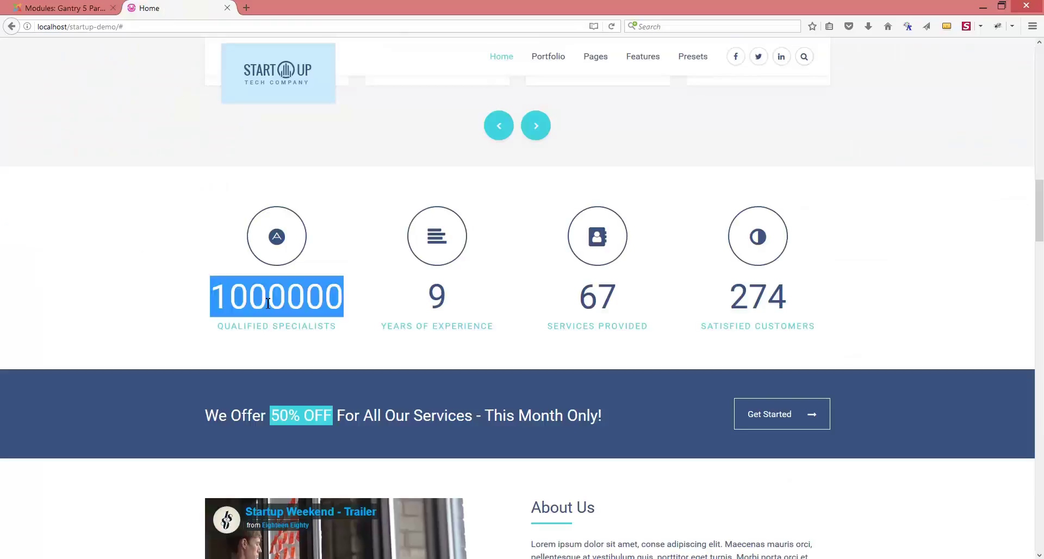
{"action": "left_click", "coordinate": [384, 131]}
{"action": "left_click", "coordinate": [612, 27]}
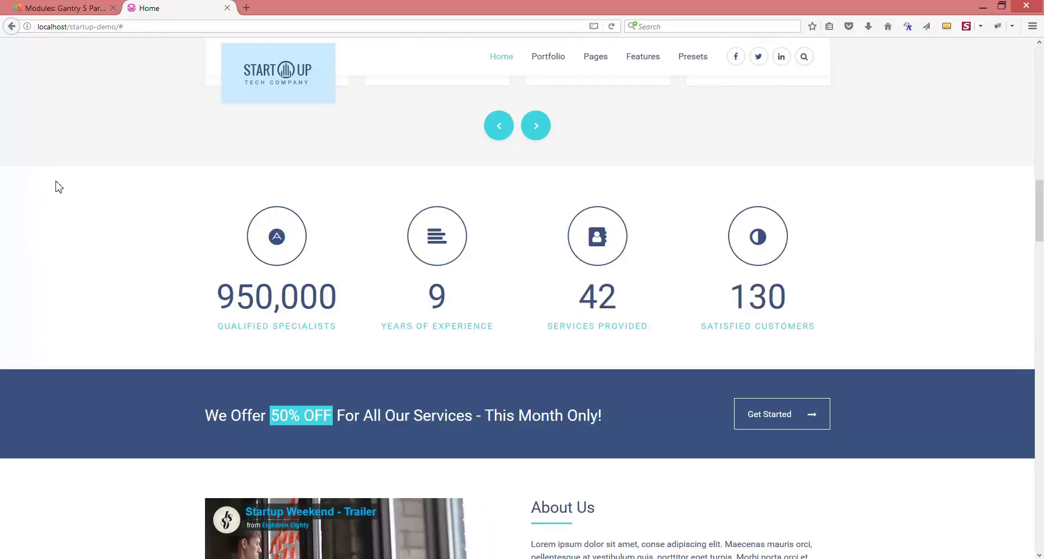
{"action": "left_click_drag", "start_coordinate": [231, 298], "coordinate": [351, 297]}
{"action": "left_click", "coordinate": [370, 259]}
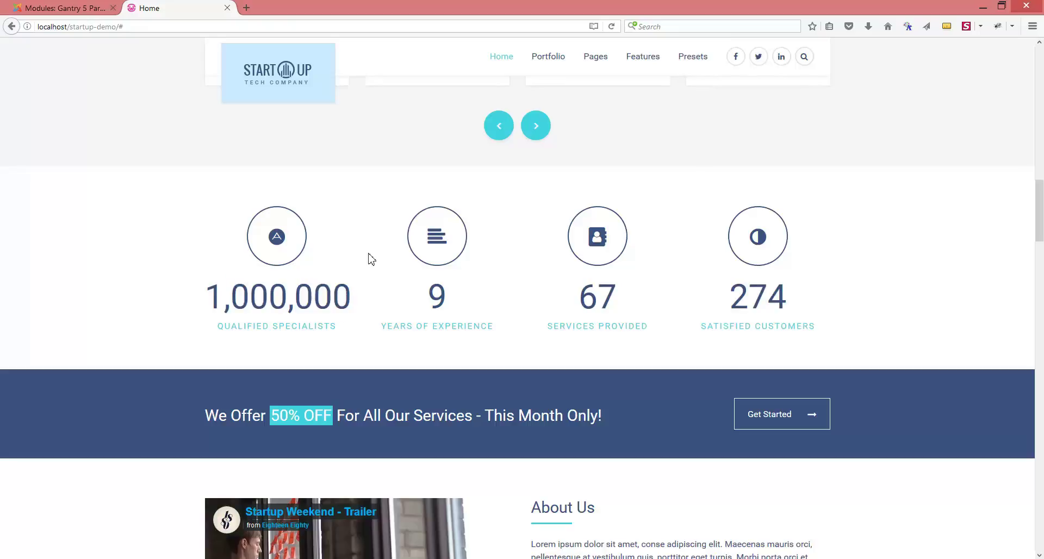
Return to the module editor and set the Animated Counter particle's Comma Separator to Disable
{"action": "left_click", "coordinate": [65, 9]}
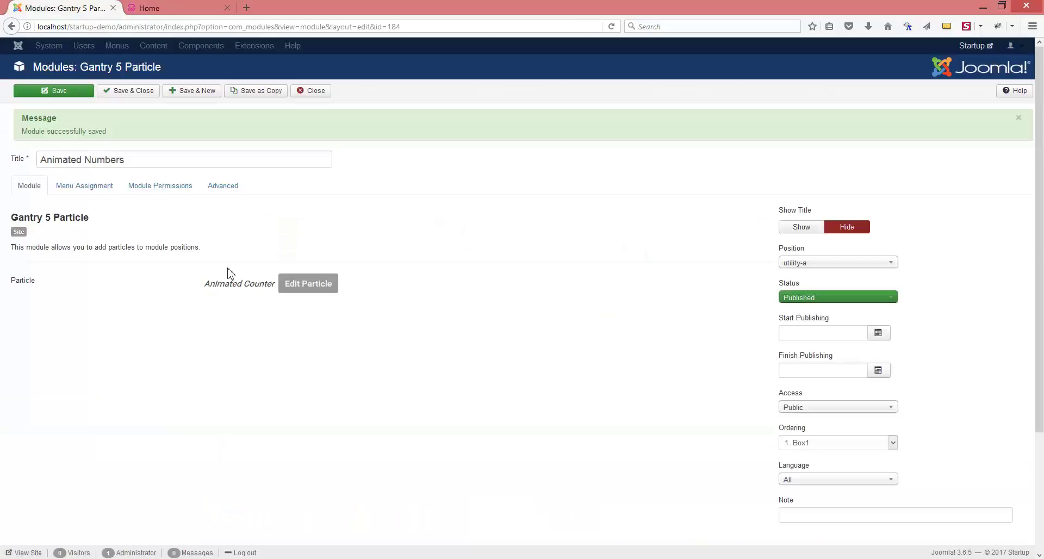
{"action": "left_click", "coordinate": [300, 287]}
{"action": "left_click", "coordinate": [512, 318]}
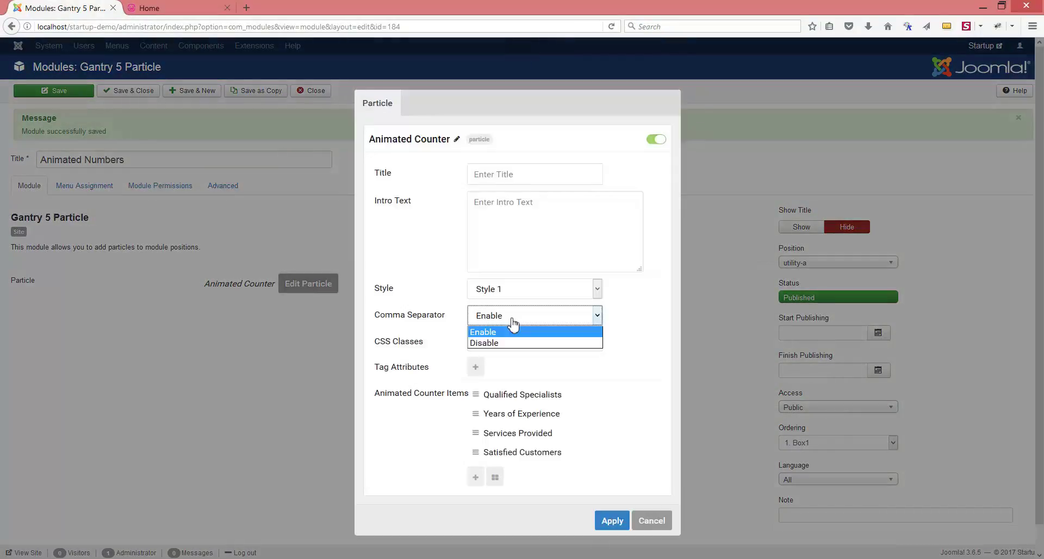
{"action": "left_click", "coordinate": [503, 343]}
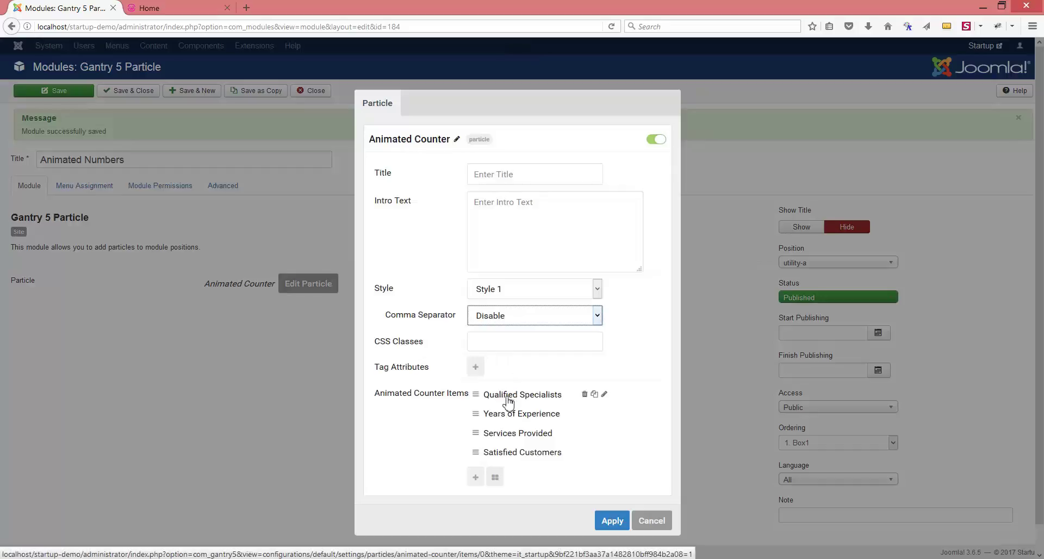
Set the Qualified Specialists counter item's End Number to 32 and its Duration to 9000
{"action": "left_click", "coordinate": [509, 396]}
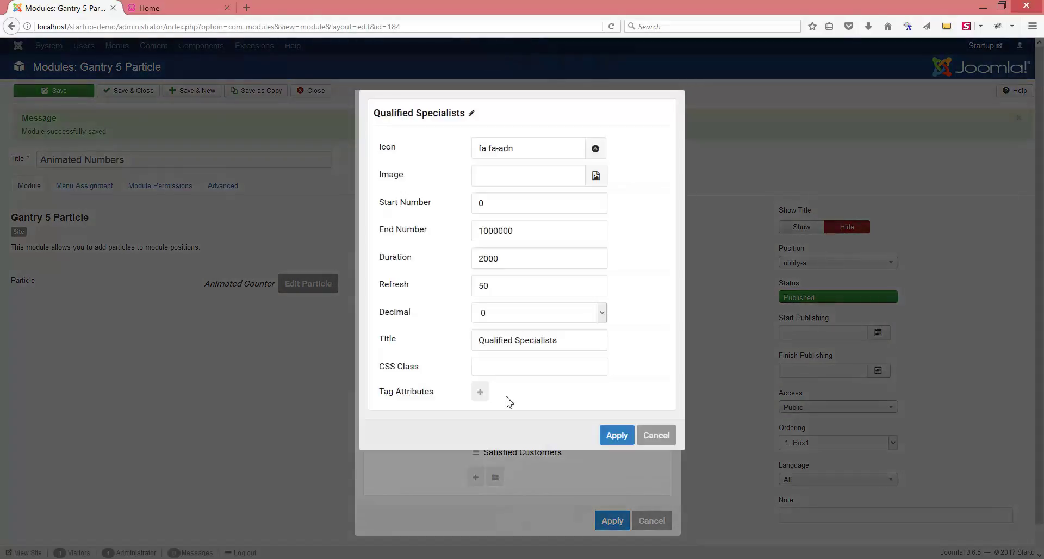
{"action": "double_click", "coordinate": [527, 233]}
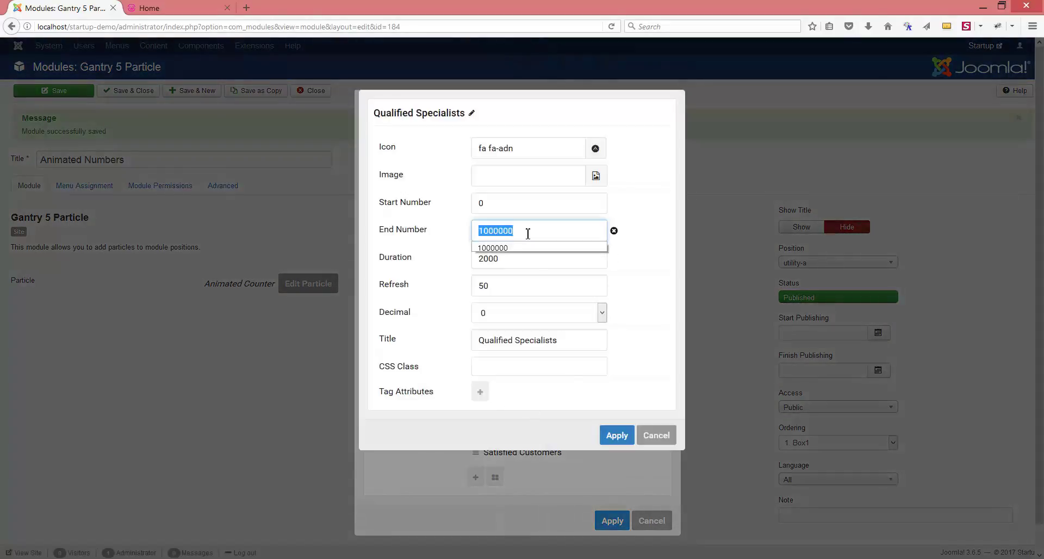
{"action": "type", "text": "32"}
{"action": "left_click", "coordinate": [365, 235]}
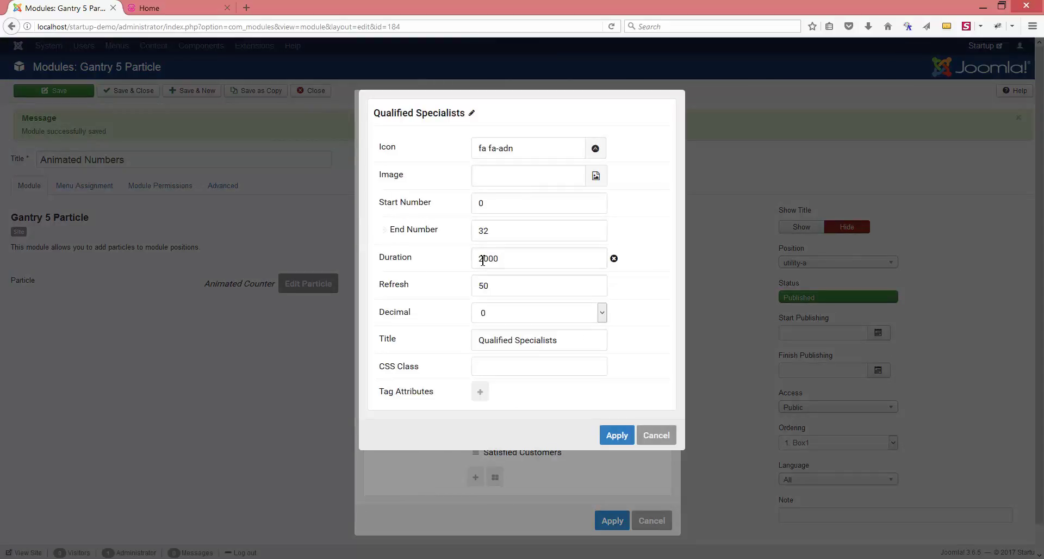
{"action": "left_click_drag", "start_coordinate": [481, 261], "coordinate": [479, 262]}
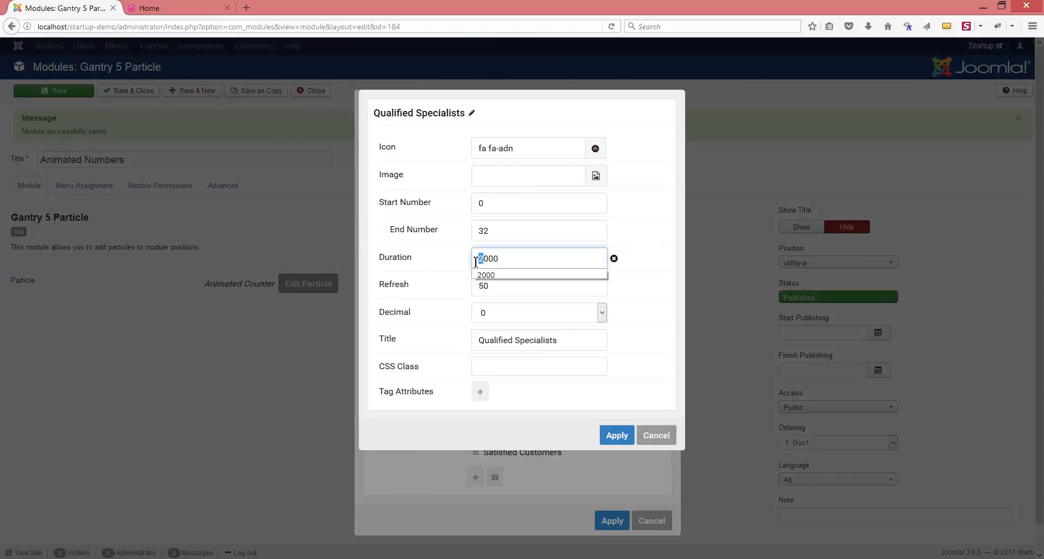
{"action": "type", "text": "9"}
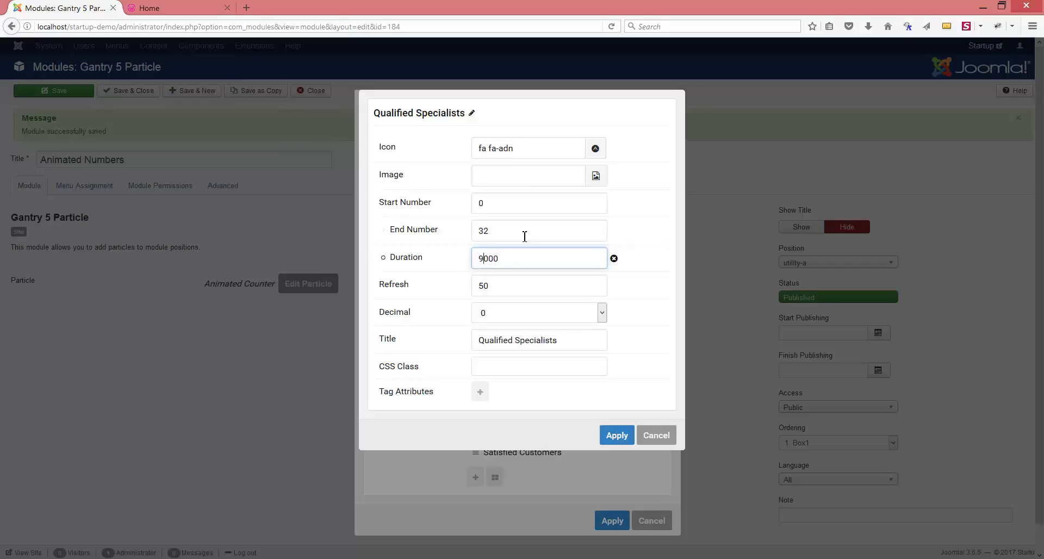
Set the Qualified Specialists counter item's Decimal to 1 and its Title to "SOME TEXT", applying the item and particle settings
{"action": "left_click", "coordinate": [650, 268]}
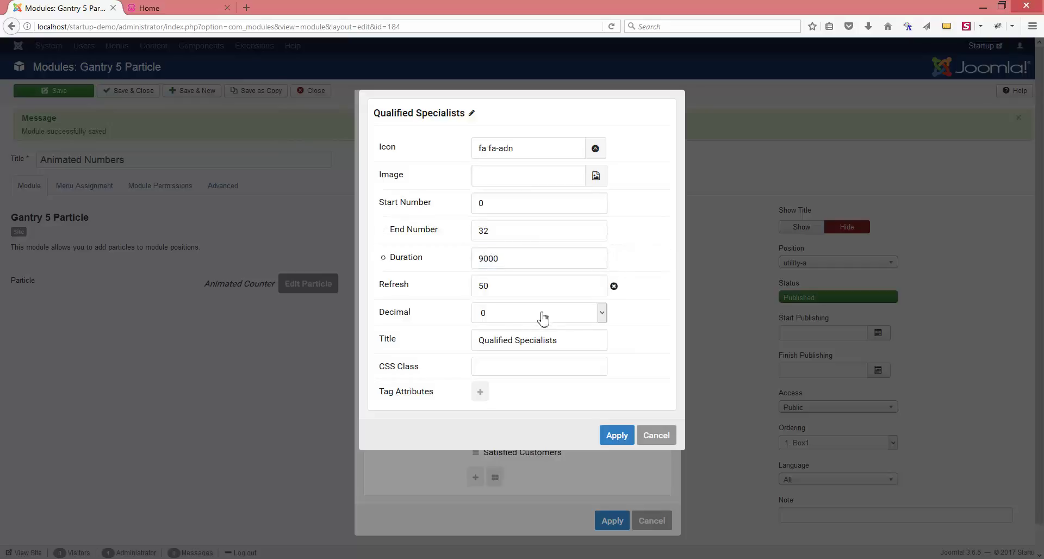
{"action": "left_click", "coordinate": [491, 320]}
{"action": "left_click", "coordinate": [485, 337]}
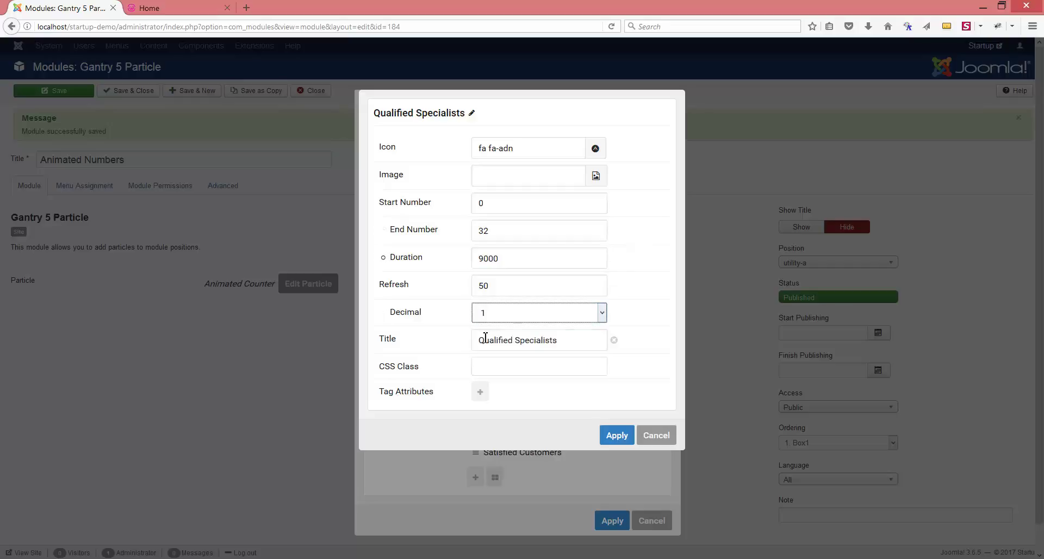
{"action": "left_click_drag", "start_coordinate": [562, 343], "coordinate": [450, 337]}
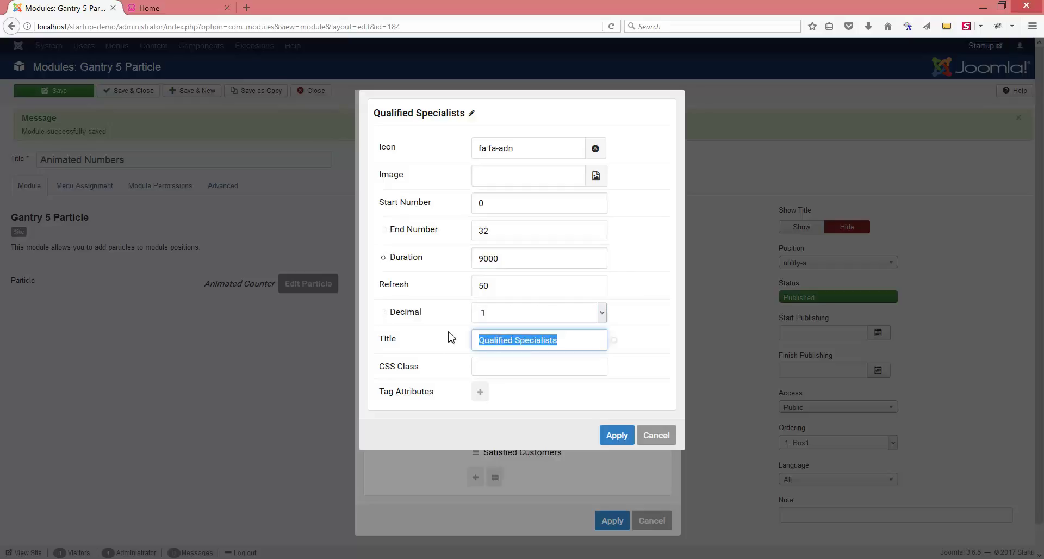
{"action": "type", "text": "SOME TEXT"}
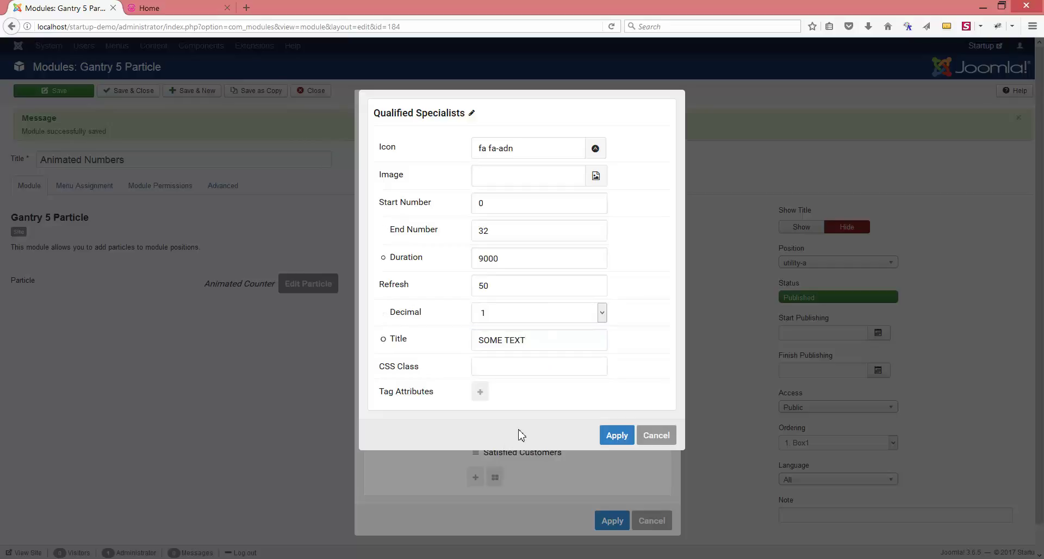
{"action": "left_click", "coordinate": [619, 435]}
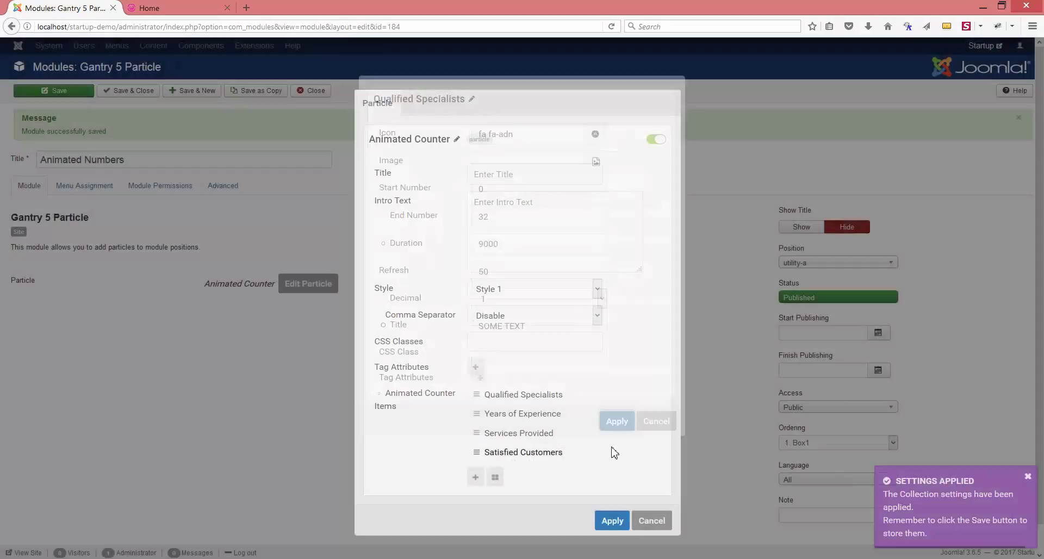
{"action": "left_click", "coordinate": [611, 520]}
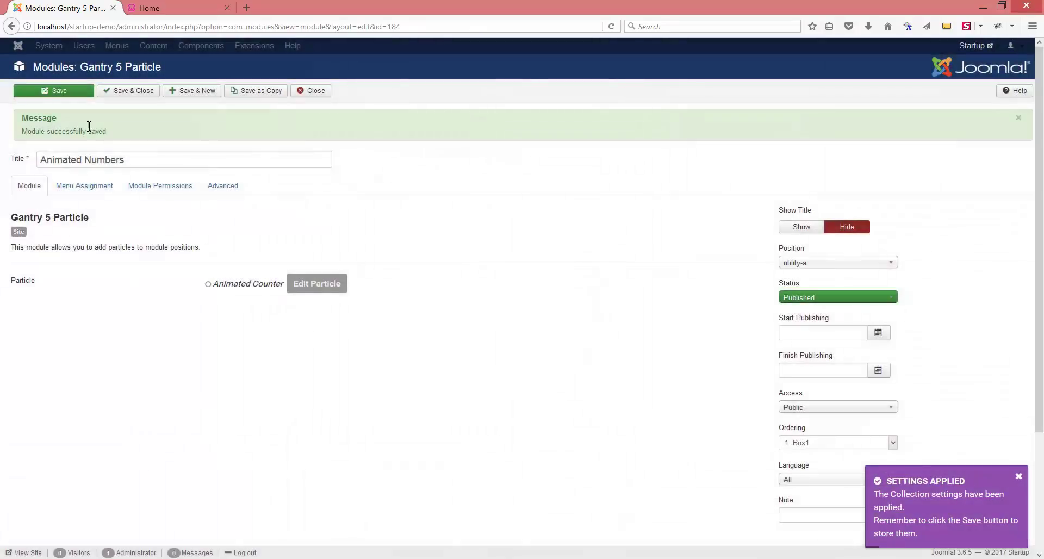
Save the module and reload the Home page to check the first counter's number, animation duration and title
{"action": "left_click", "coordinate": [70, 93]}
{"action": "left_click", "coordinate": [178, 10]}
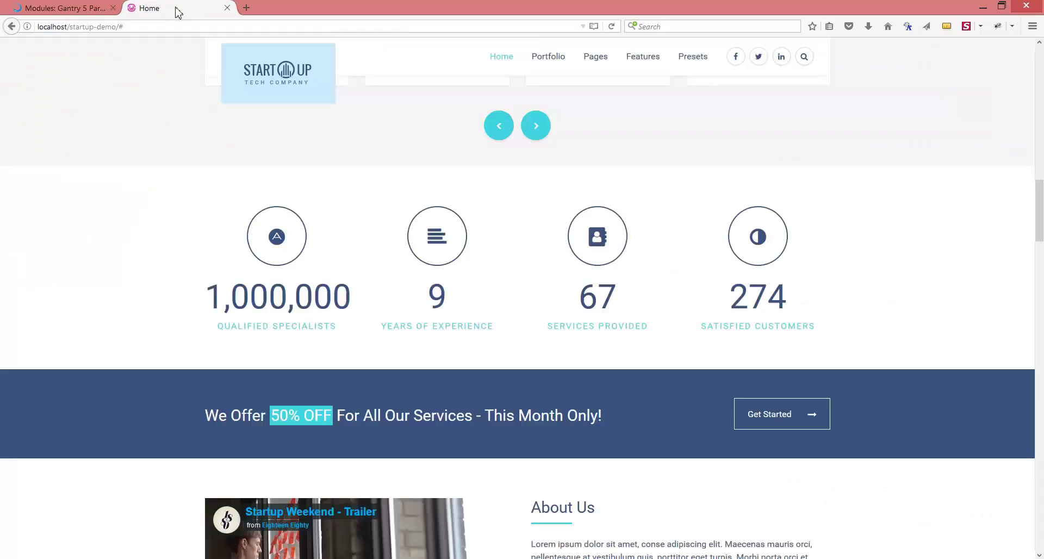
{"action": "left_click", "coordinate": [612, 27]}
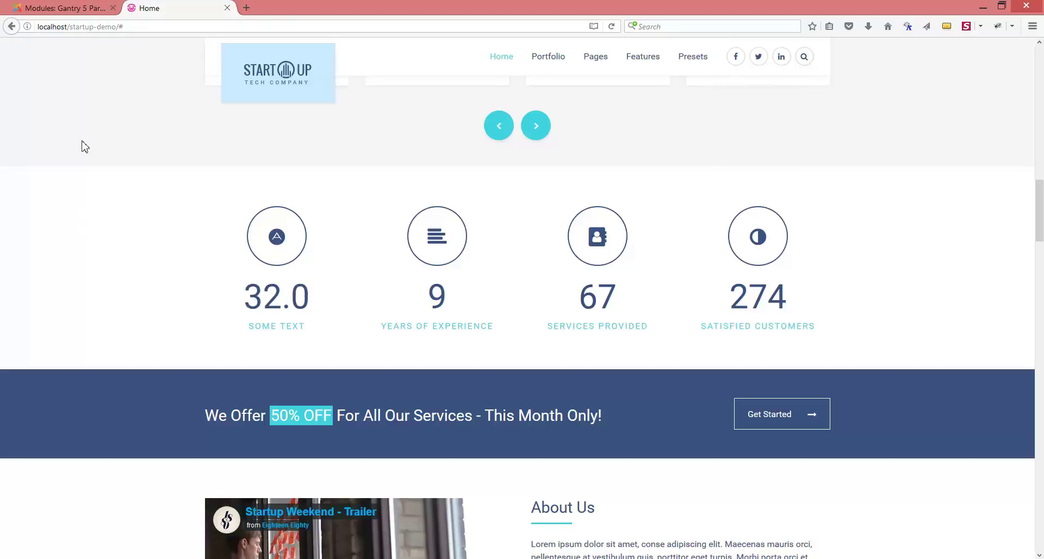
Return to the module editor, set the Qualified Specialists counter item's Decimal to 0 and apply the item and particle settings
{"action": "left_click", "coordinate": [68, 12]}
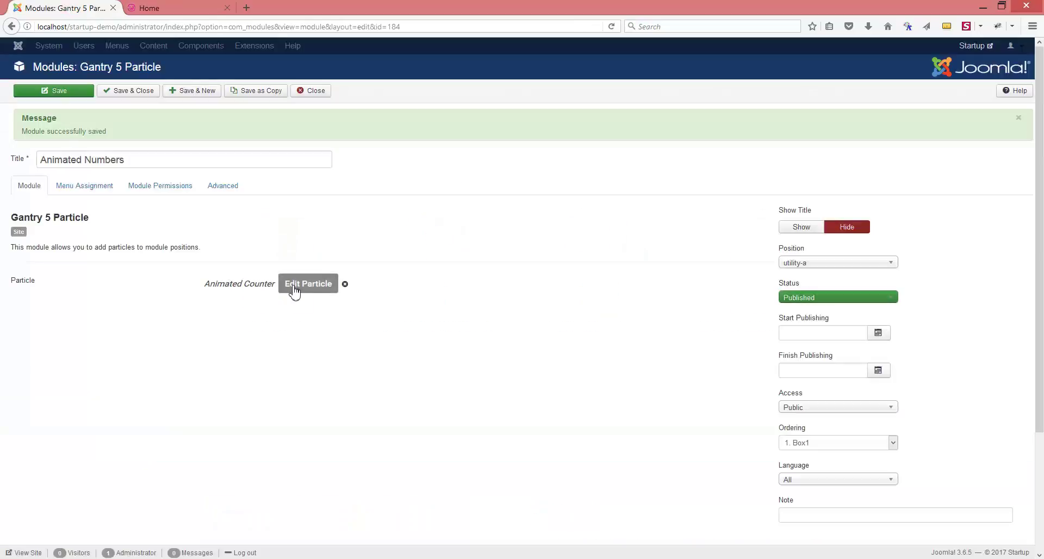
{"action": "left_click", "coordinate": [287, 289]}
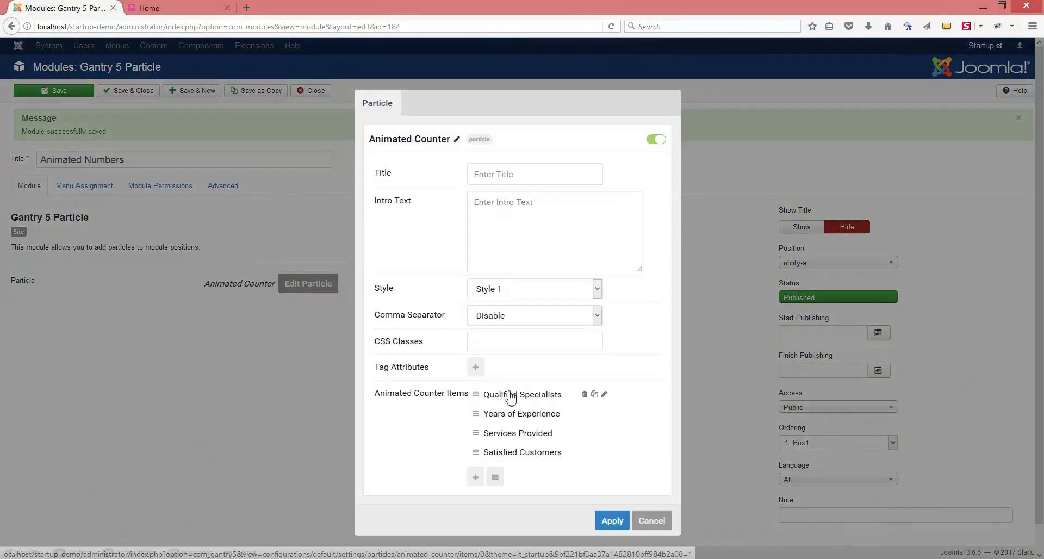
{"action": "left_click", "coordinate": [510, 396]}
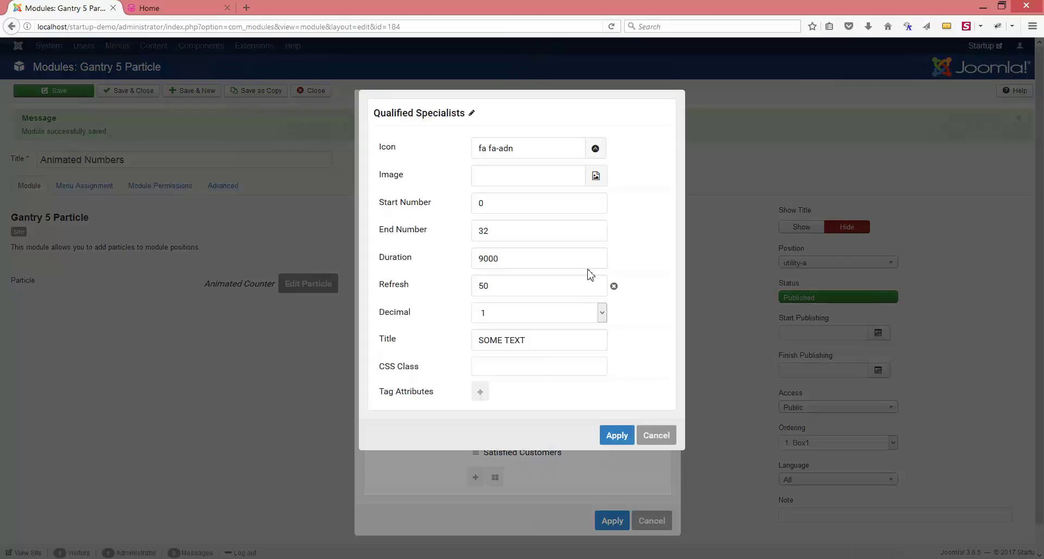
{"action": "left_click", "coordinate": [530, 321]}
{"action": "left_click", "coordinate": [506, 329]}
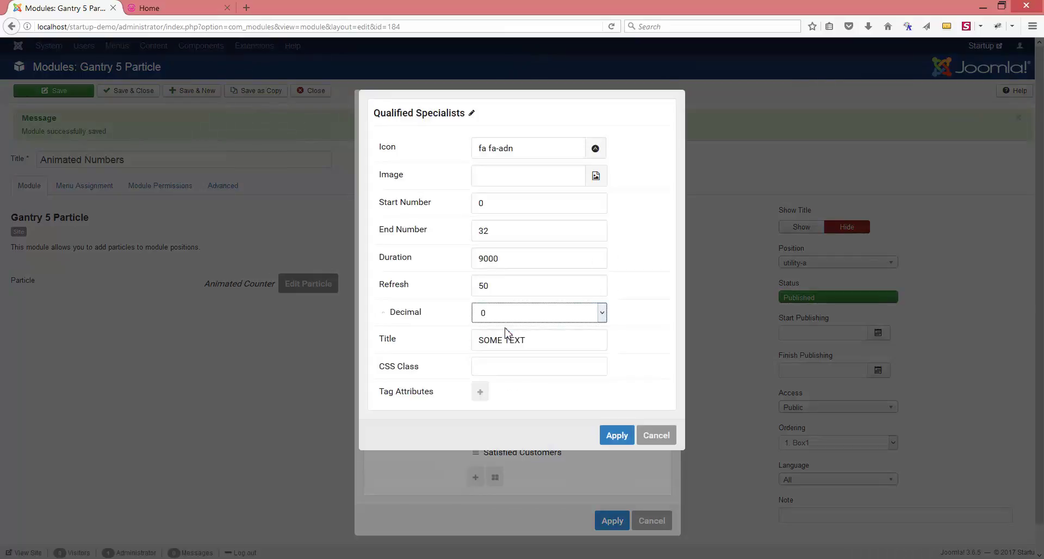
{"action": "left_click", "coordinate": [617, 435]}
{"action": "left_click", "coordinate": [605, 522]}
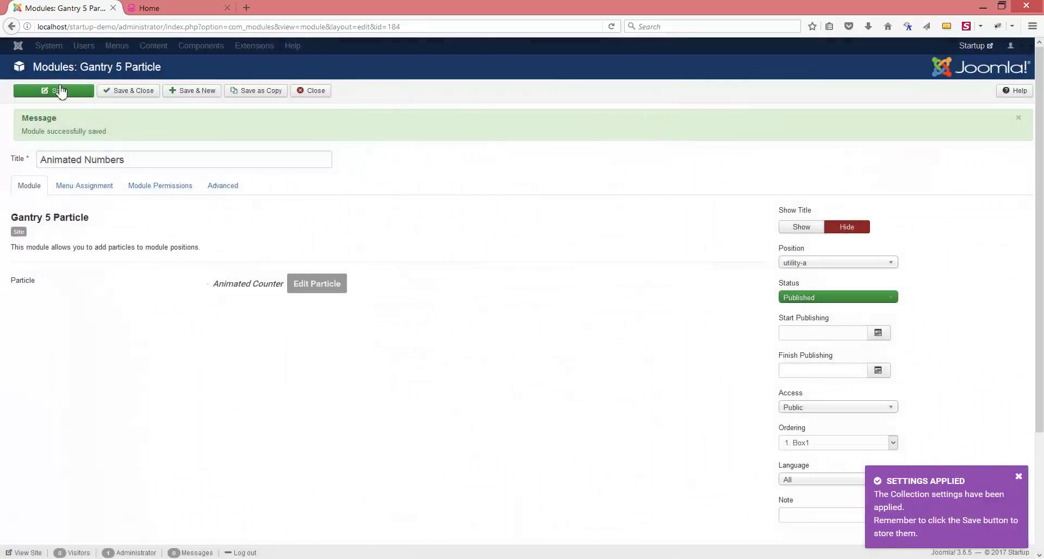
Save the module and reload the Home page to check the first counter without decimals
{"action": "left_click", "coordinate": [61, 90]}
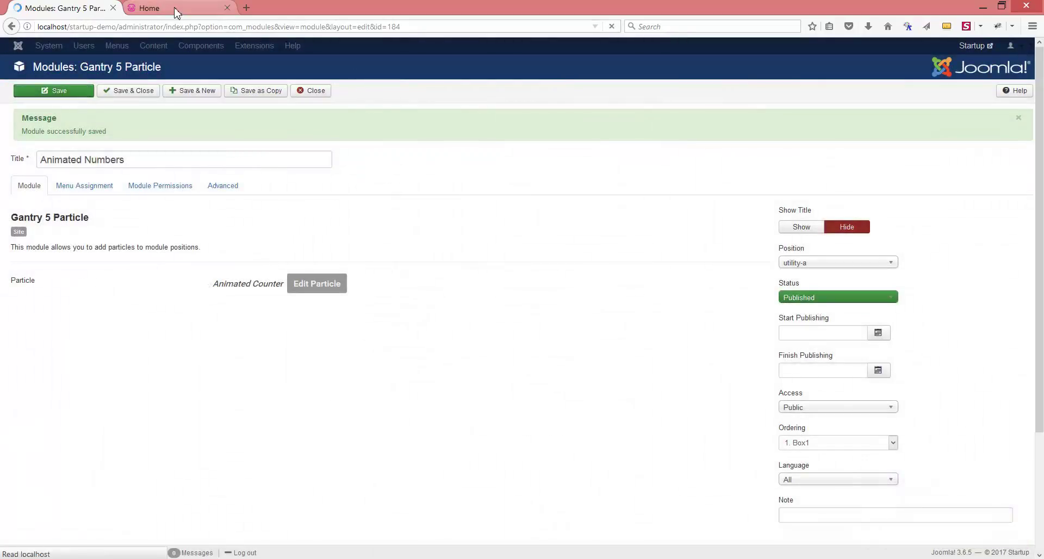
{"action": "left_click", "coordinate": [175, 12]}
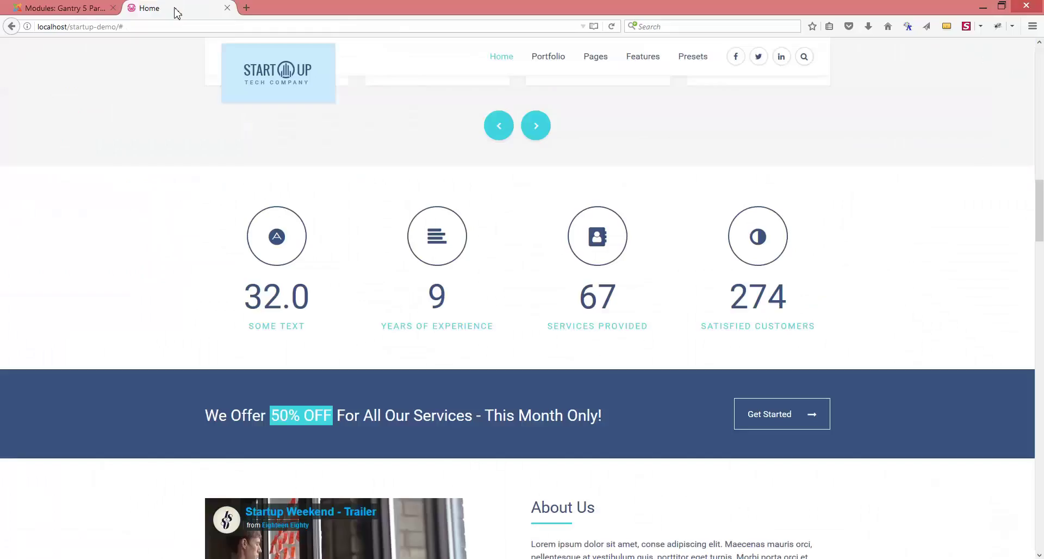
{"action": "left_click", "coordinate": [611, 28]}
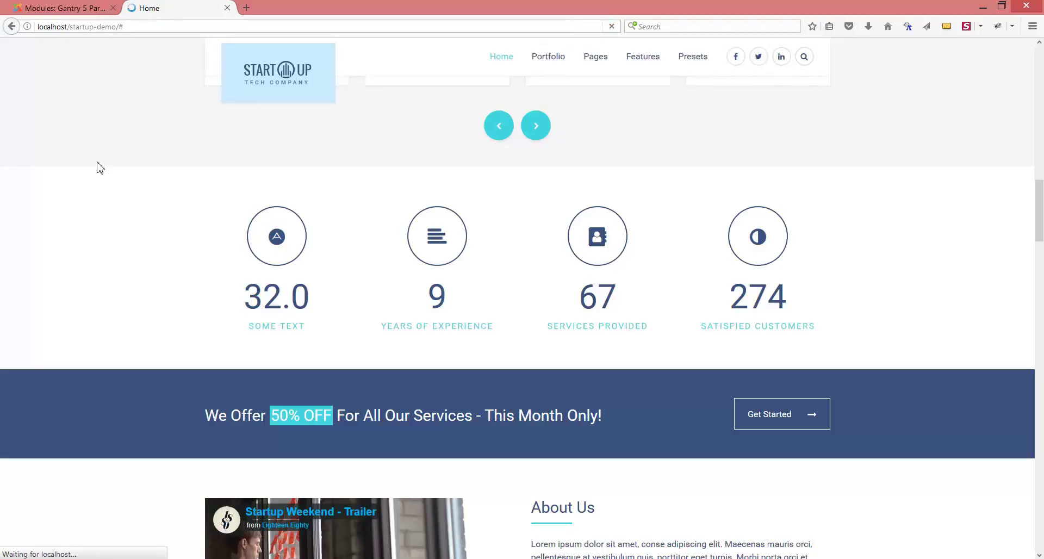